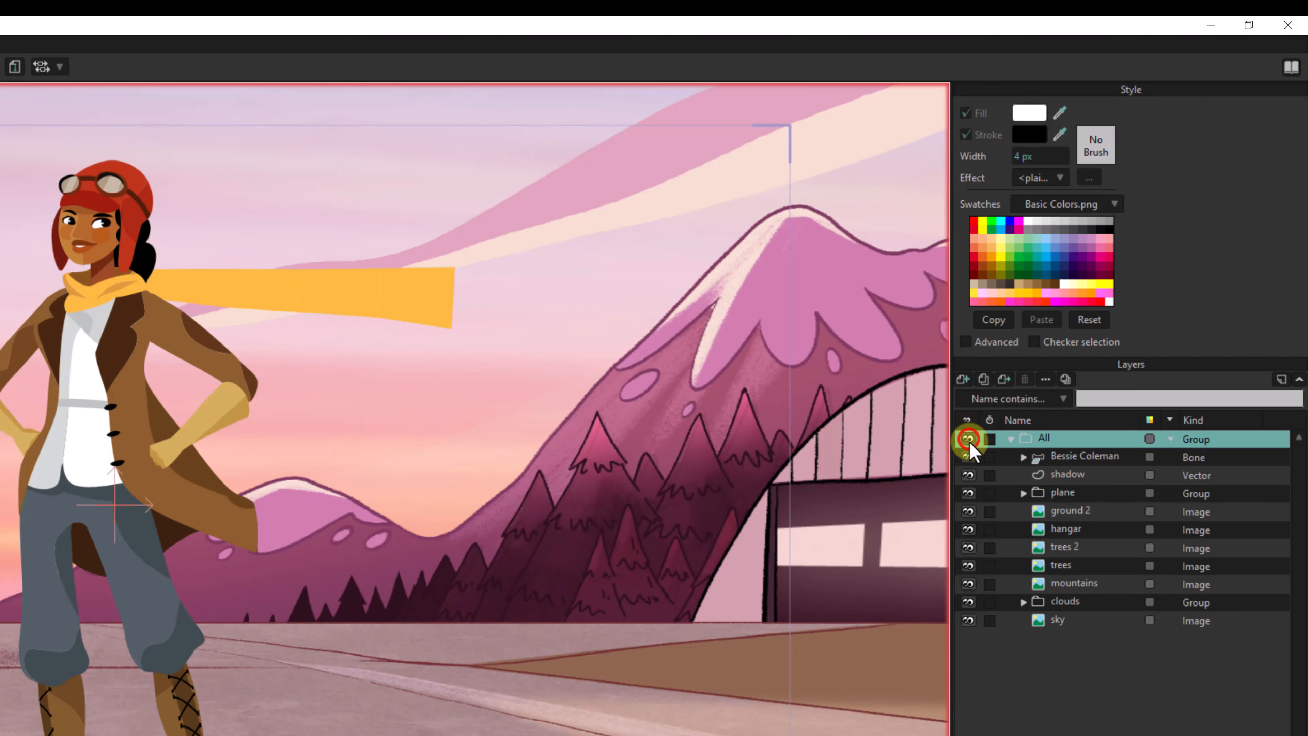
Hide the All group in the scene and show it again.
left_click(970, 458)
left_click(969, 458)
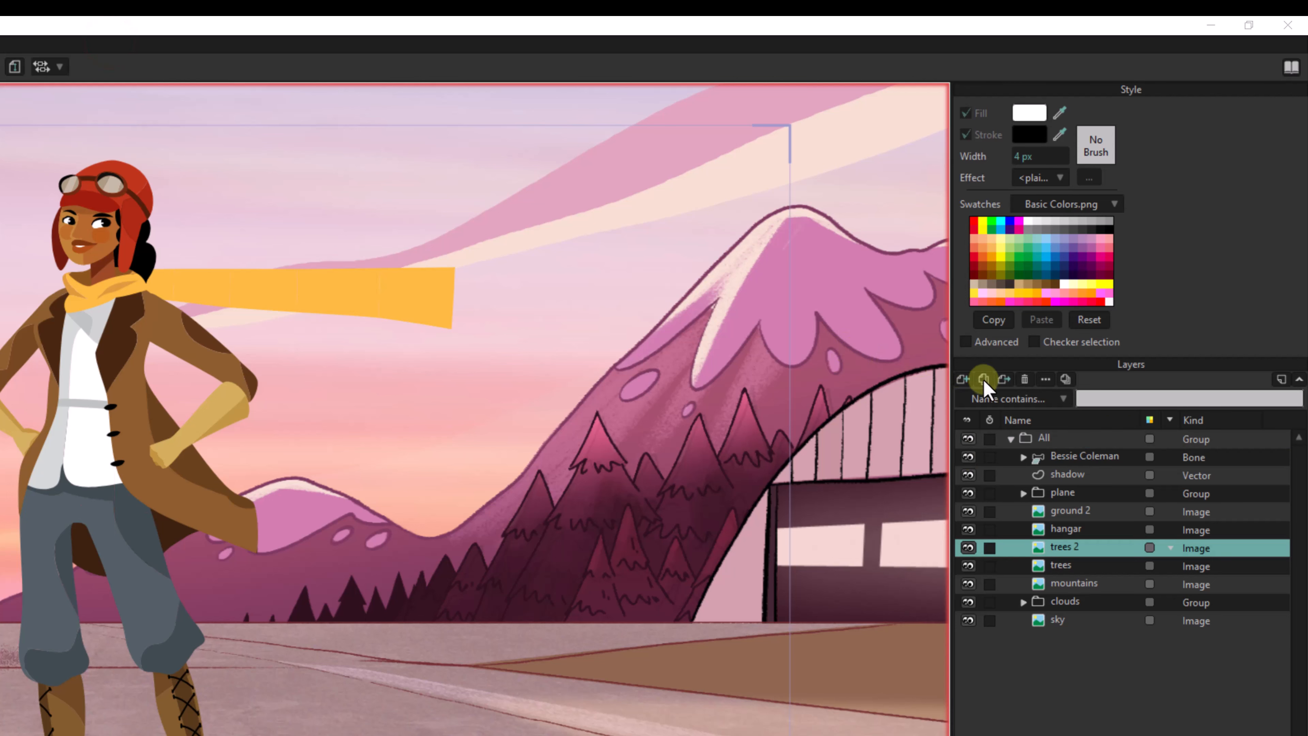
Duplicate the trees 2 image layer and try moving the copy in the scene.
left_click(984, 380)
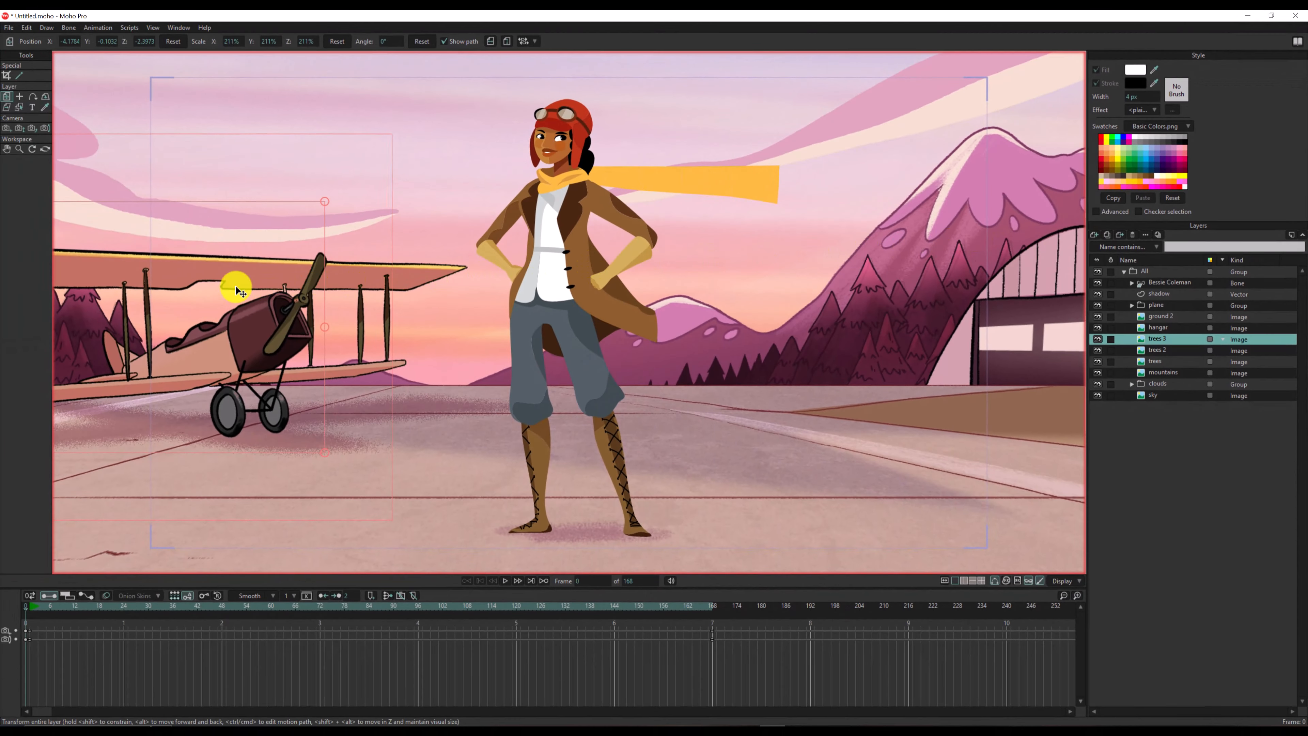
left_click_drag(183, 290, 143, 319)
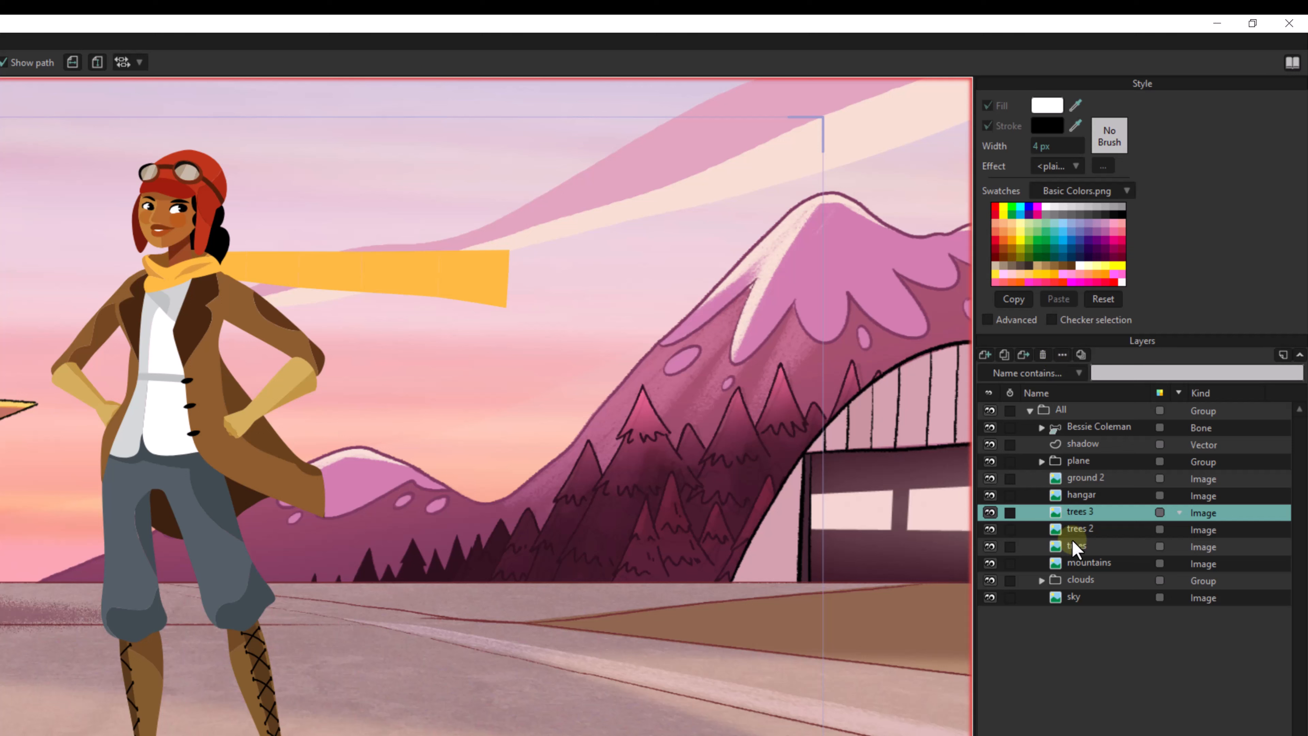
Create a reference copy of the trees 2 layer and try moving the original trees 2 in the scene.
left_click(1096, 530)
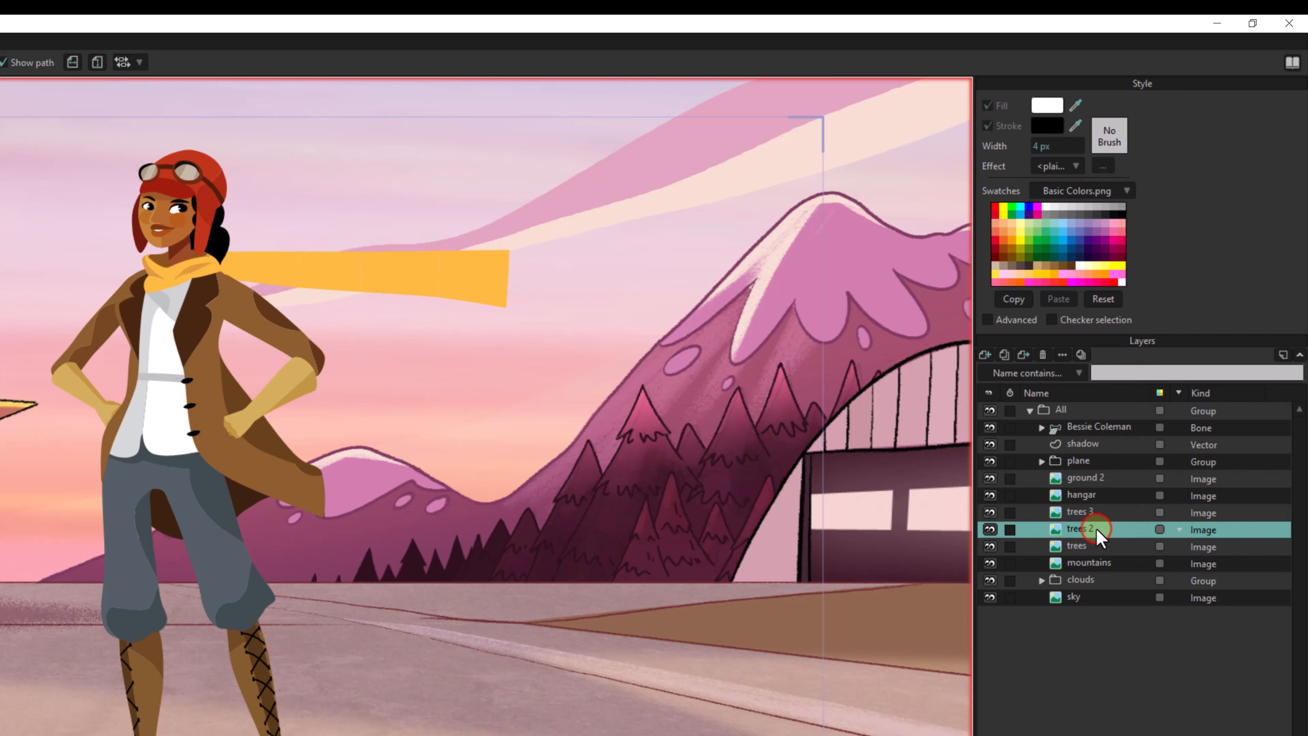
left_click(1025, 355)
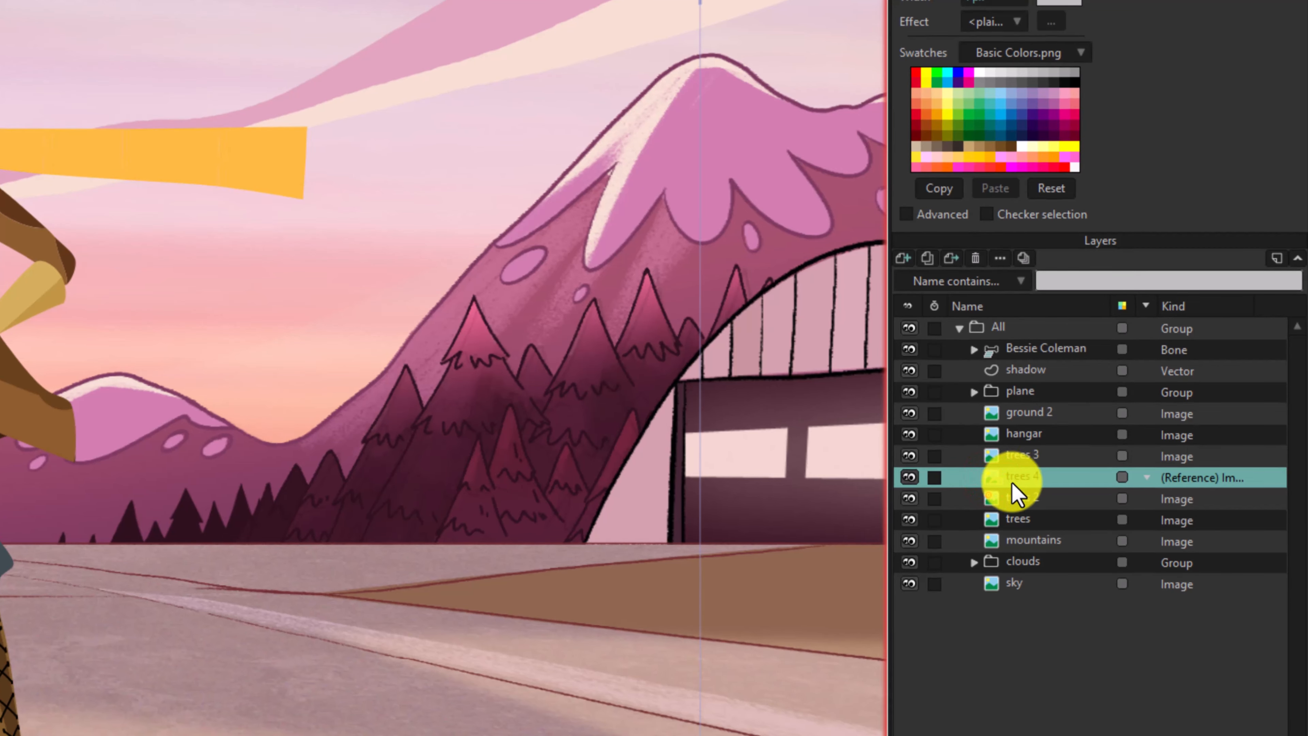
left_click(1011, 497)
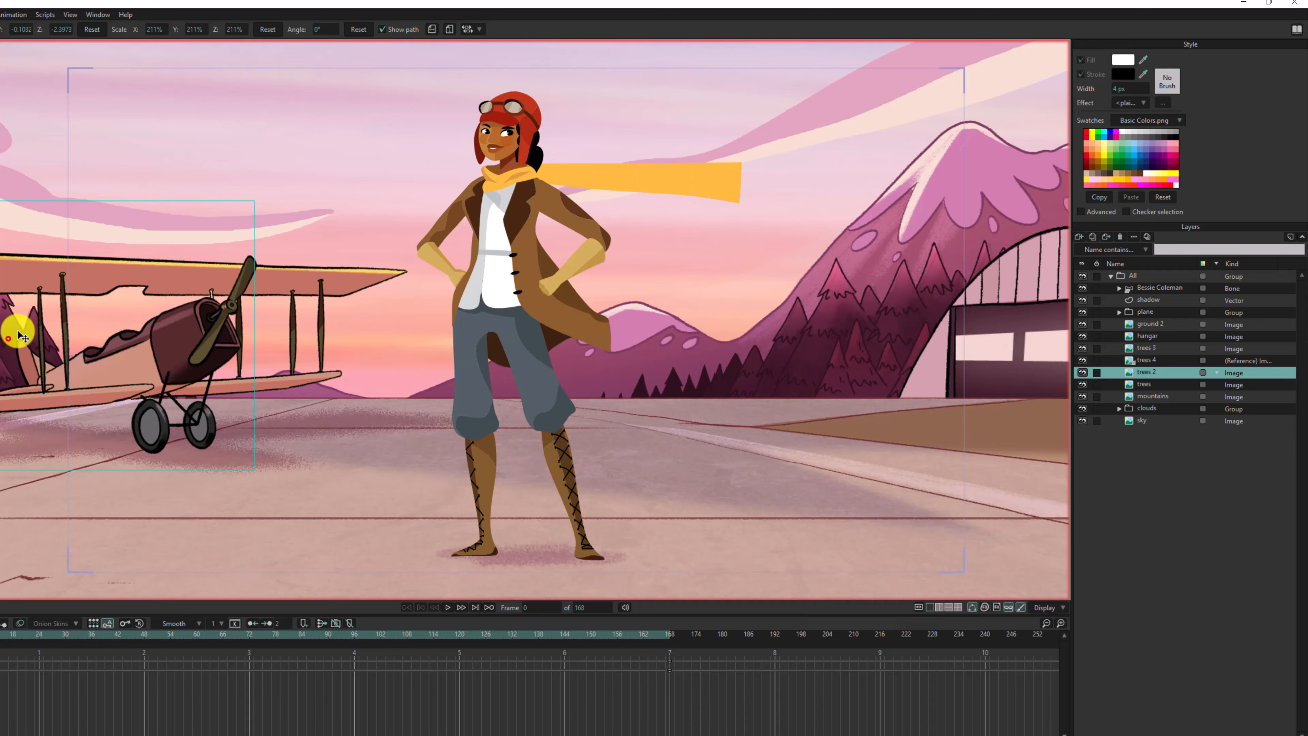
left_click_drag(95, 330, 78, 303)
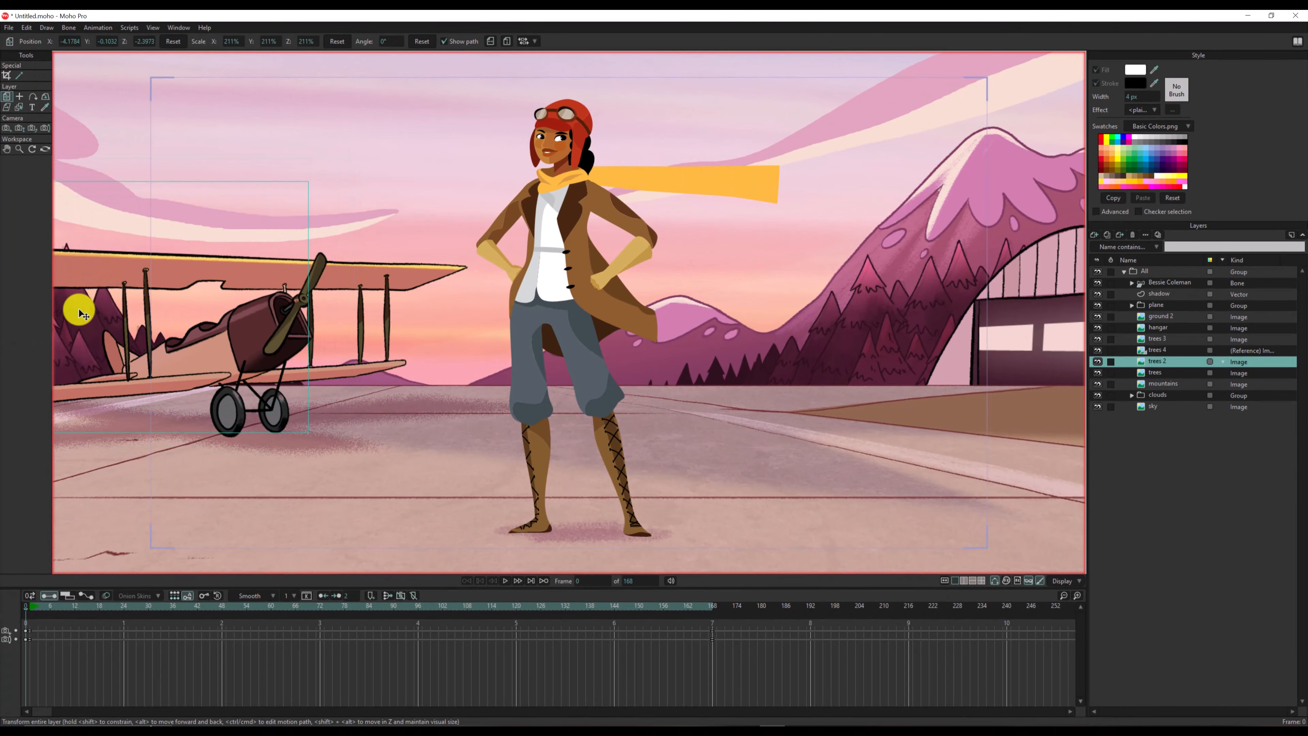
Delete the trees 4 reference layer and the duplicated trees 3 layer.
left_click(1154, 350)
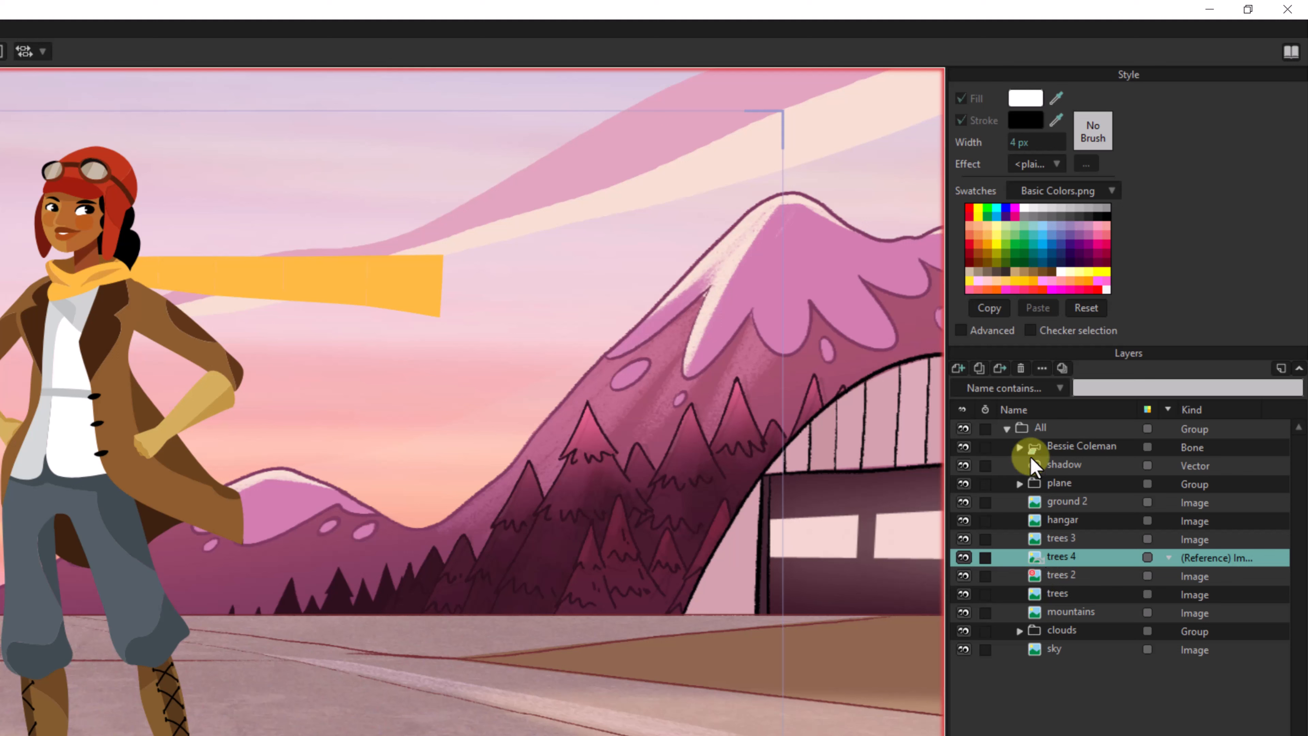
left_click(1022, 367)
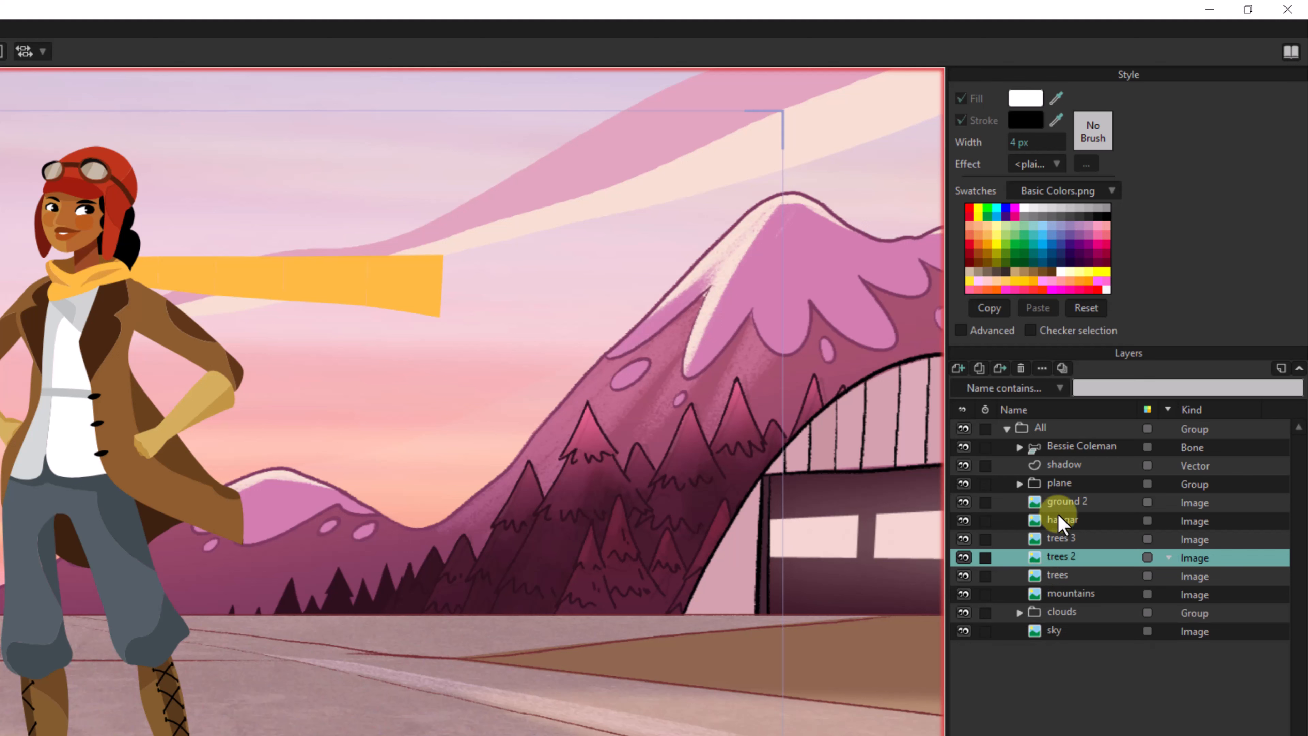
left_click(1065, 539)
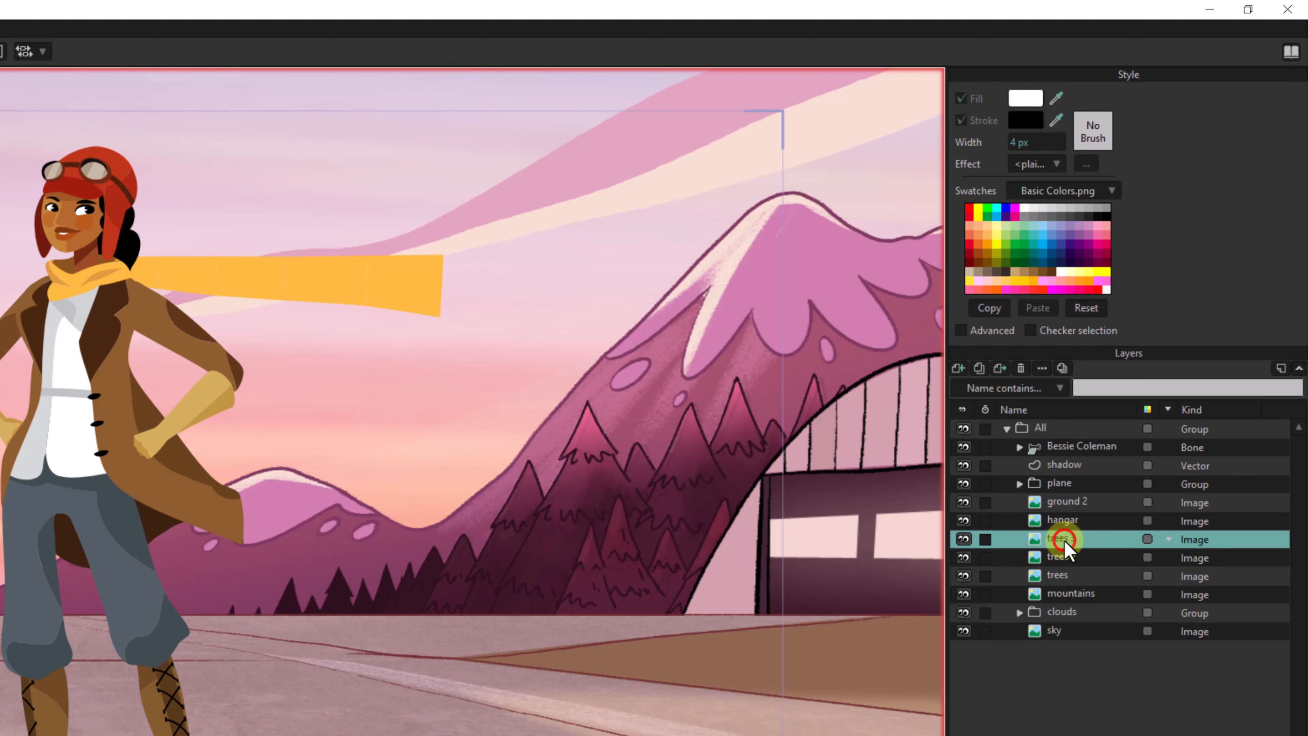
left_click(1021, 366)
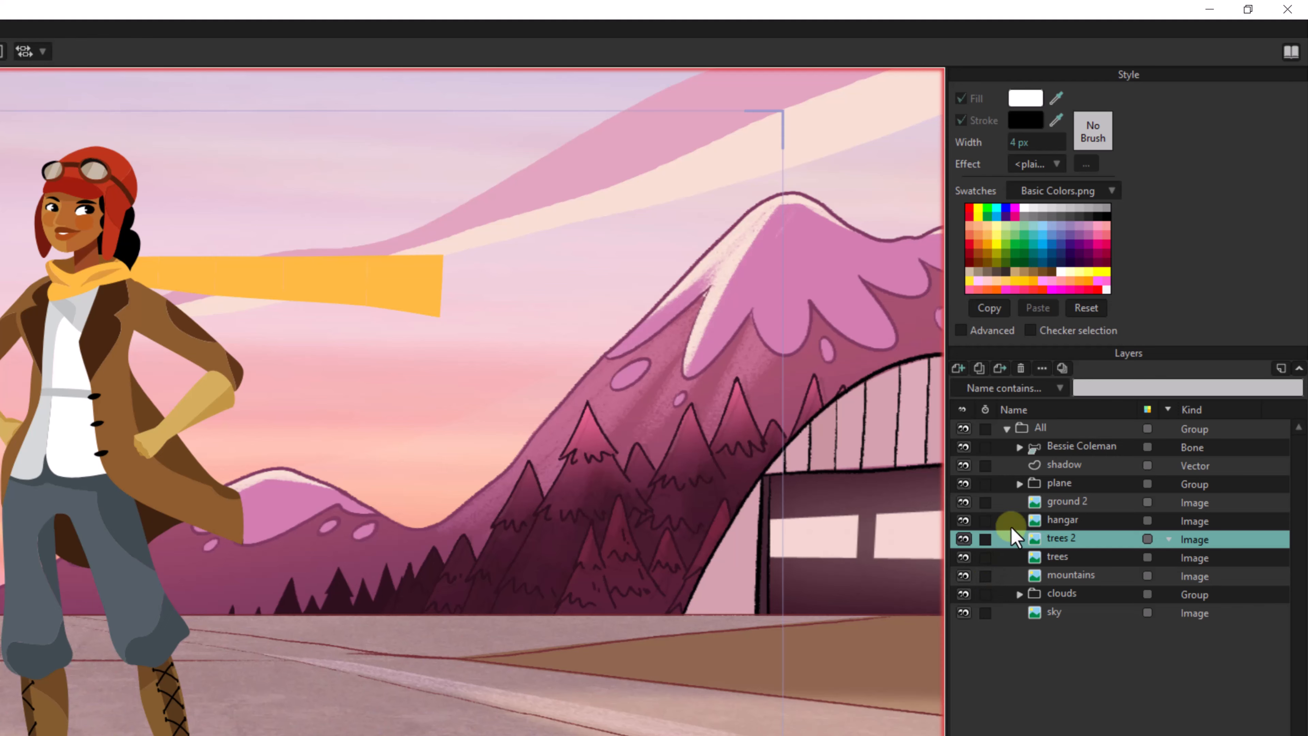
Select the Bessie Coleman bone layer and move the timeline to frame 19.
left_click(1041, 445)
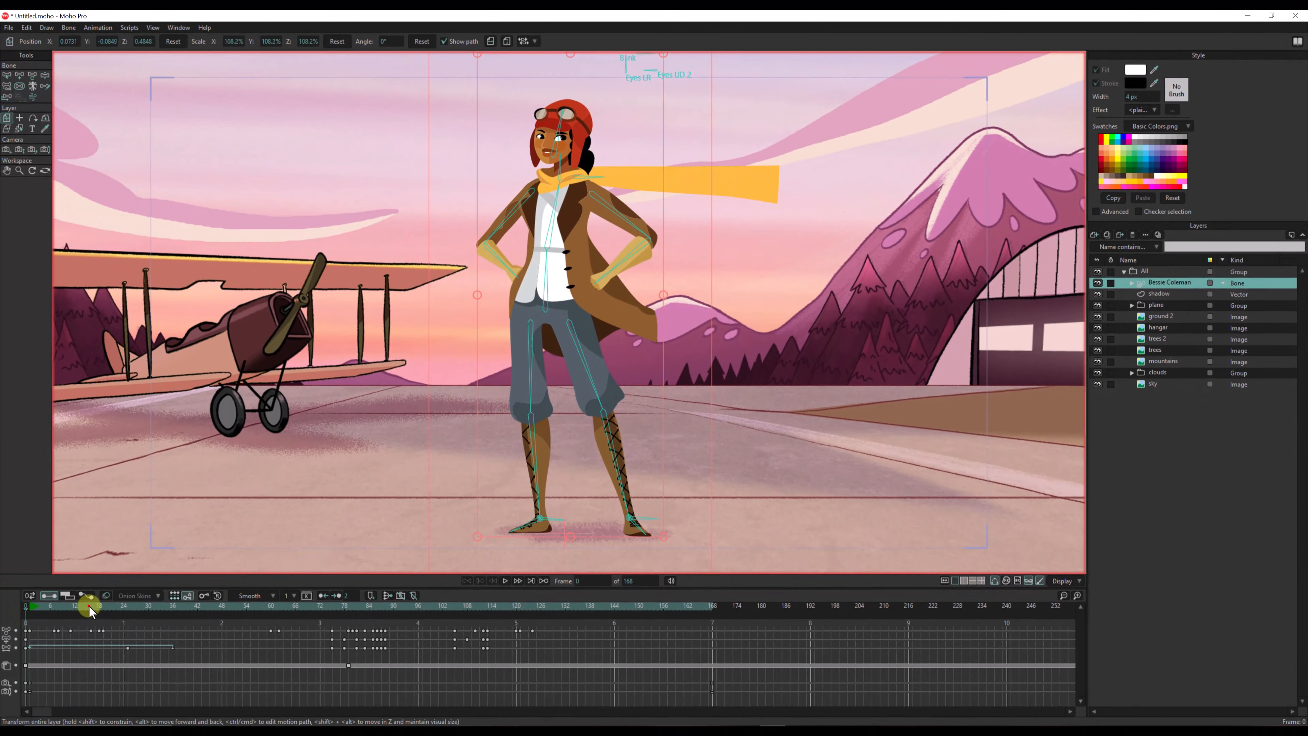
left_click(88, 607)
left_click(103, 606)
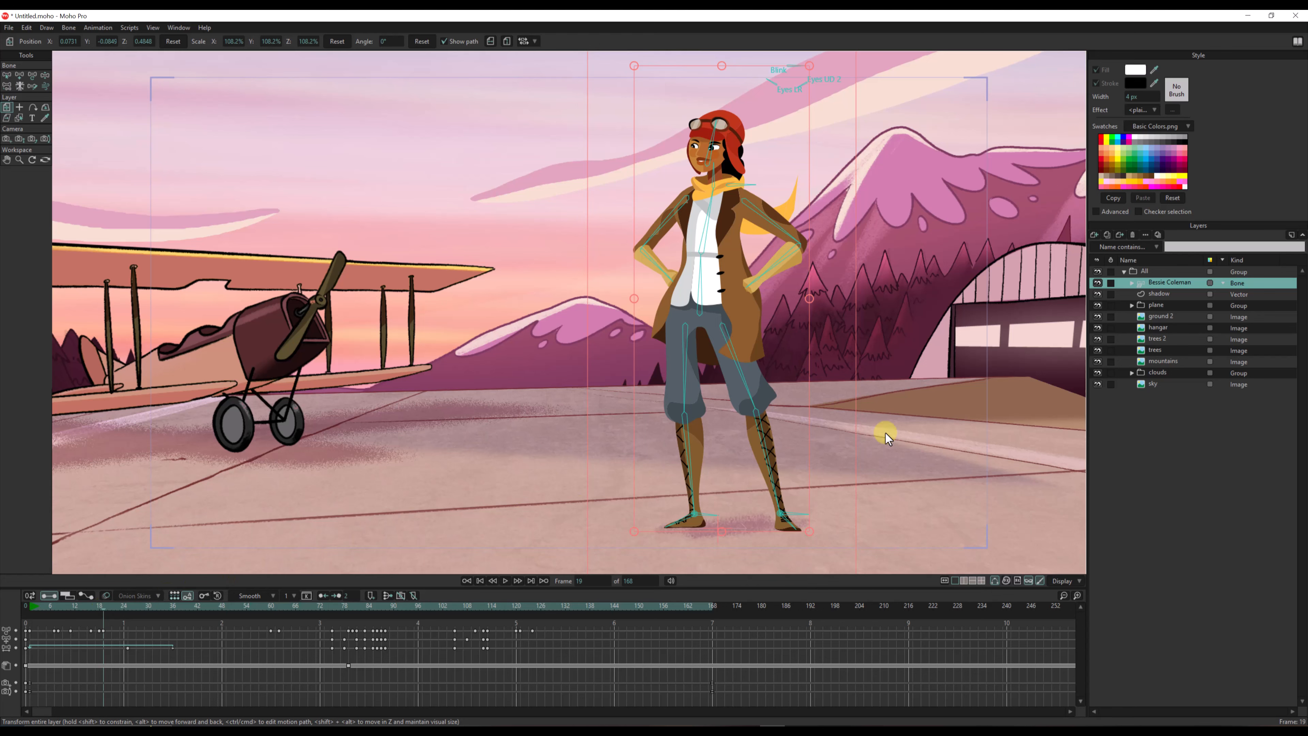
Select the clouds, mountains and shadow layers in turn to check their timelines.
left_click(1155, 373)
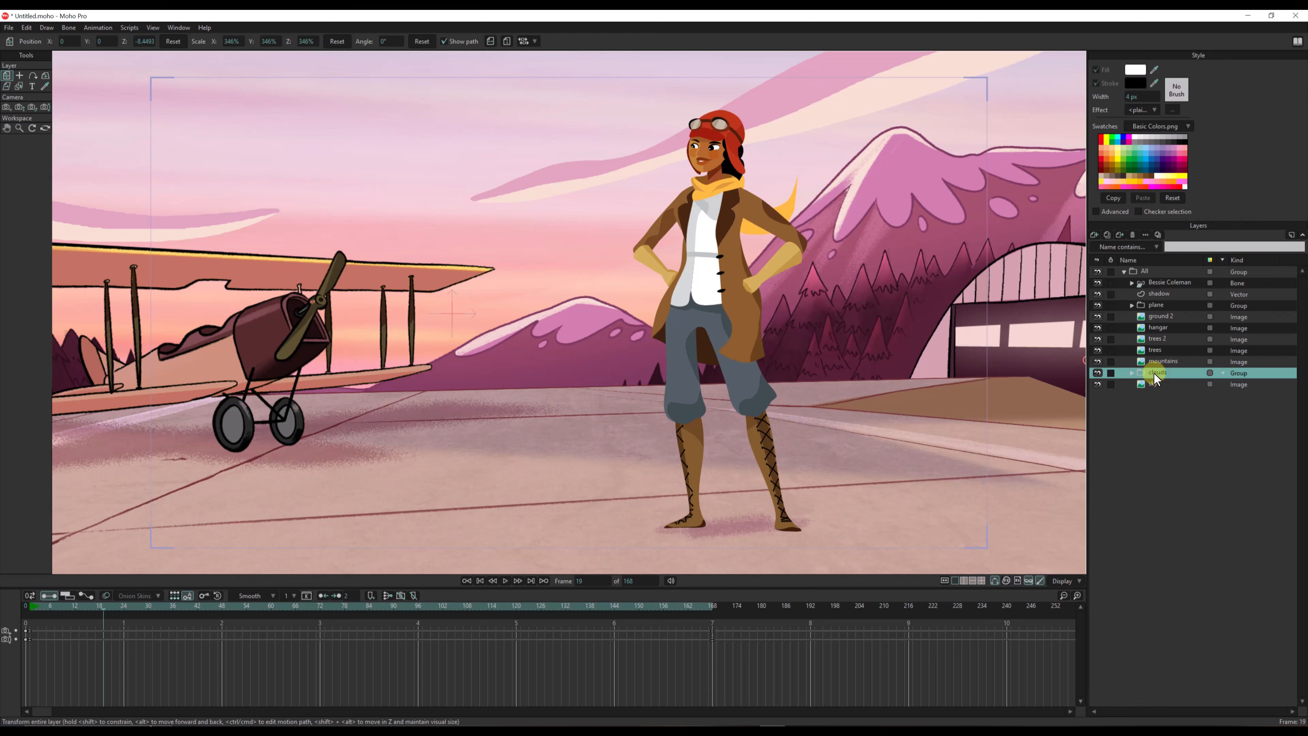
left_click(1157, 363)
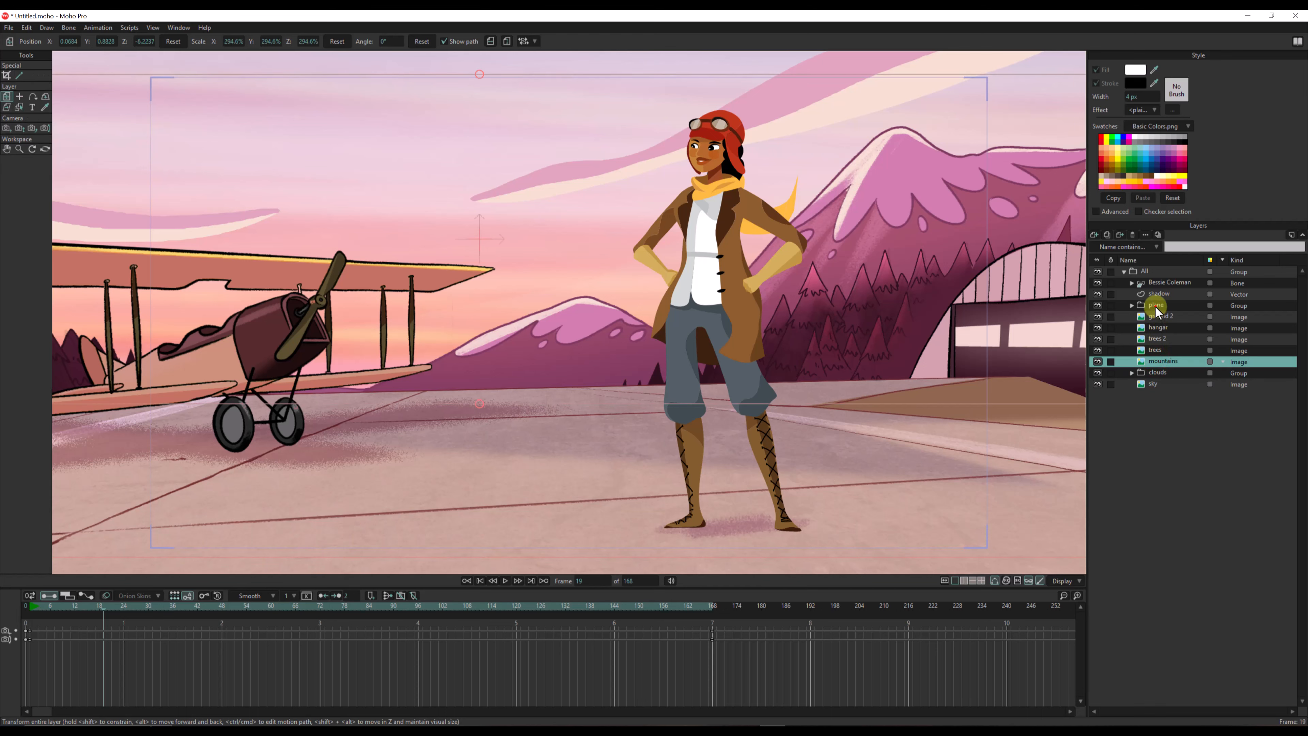
left_click(1156, 294)
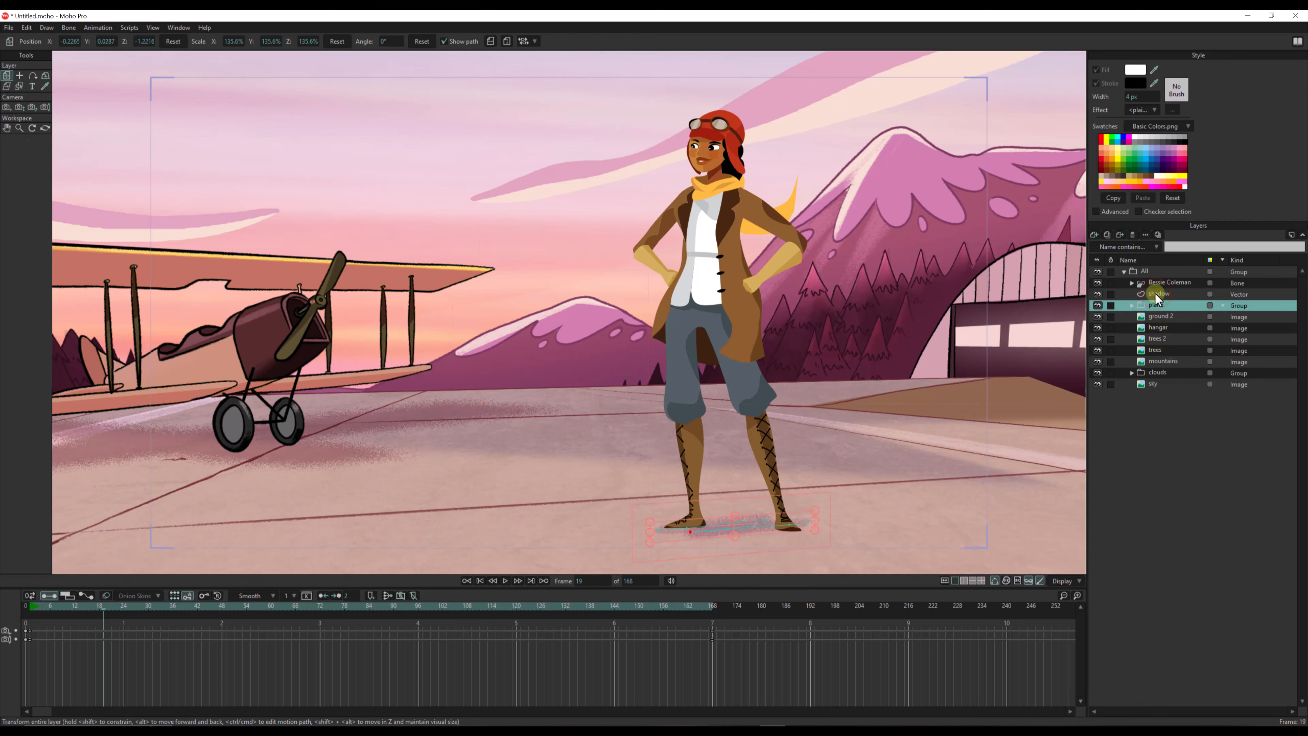
Expand the Bessie Coleman bone layer, turn on timeline visibility for its coat layer, and select Layer 9.
left_click(1132, 283)
left_click(1177, 372)
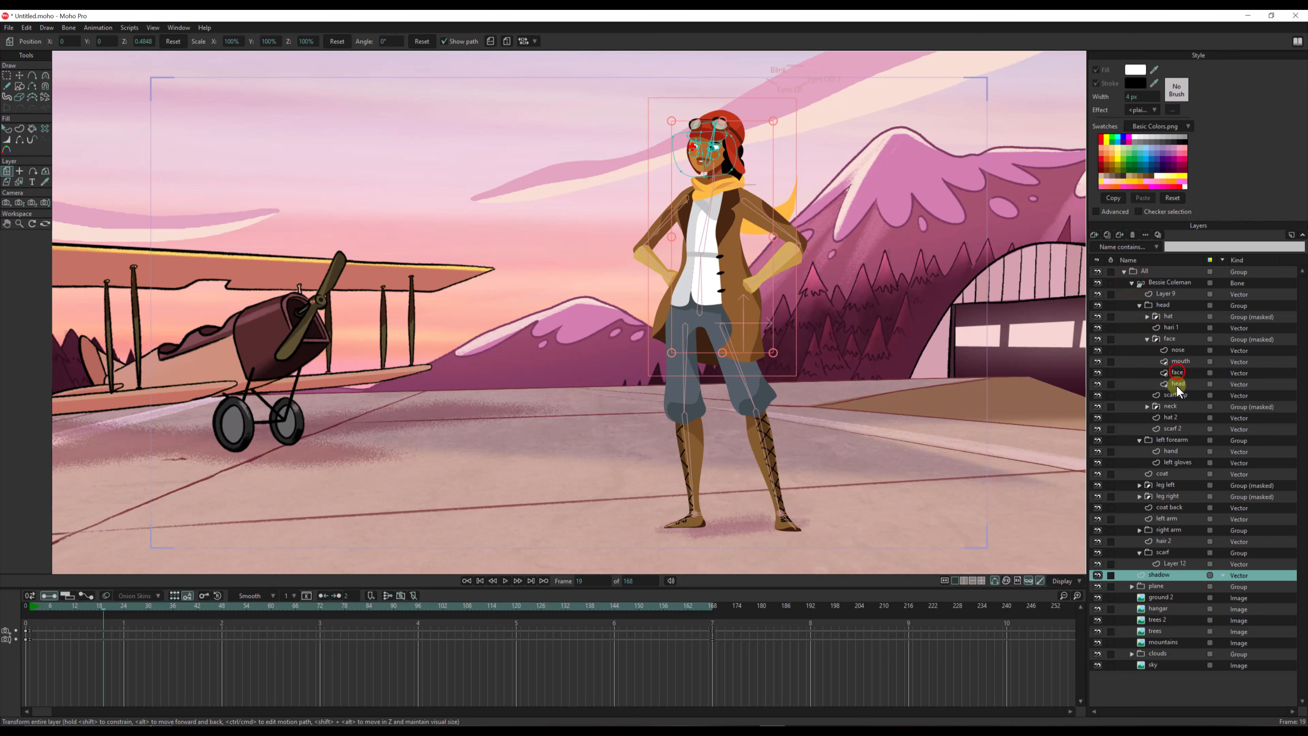
left_click(1177, 430)
left_click(1175, 477)
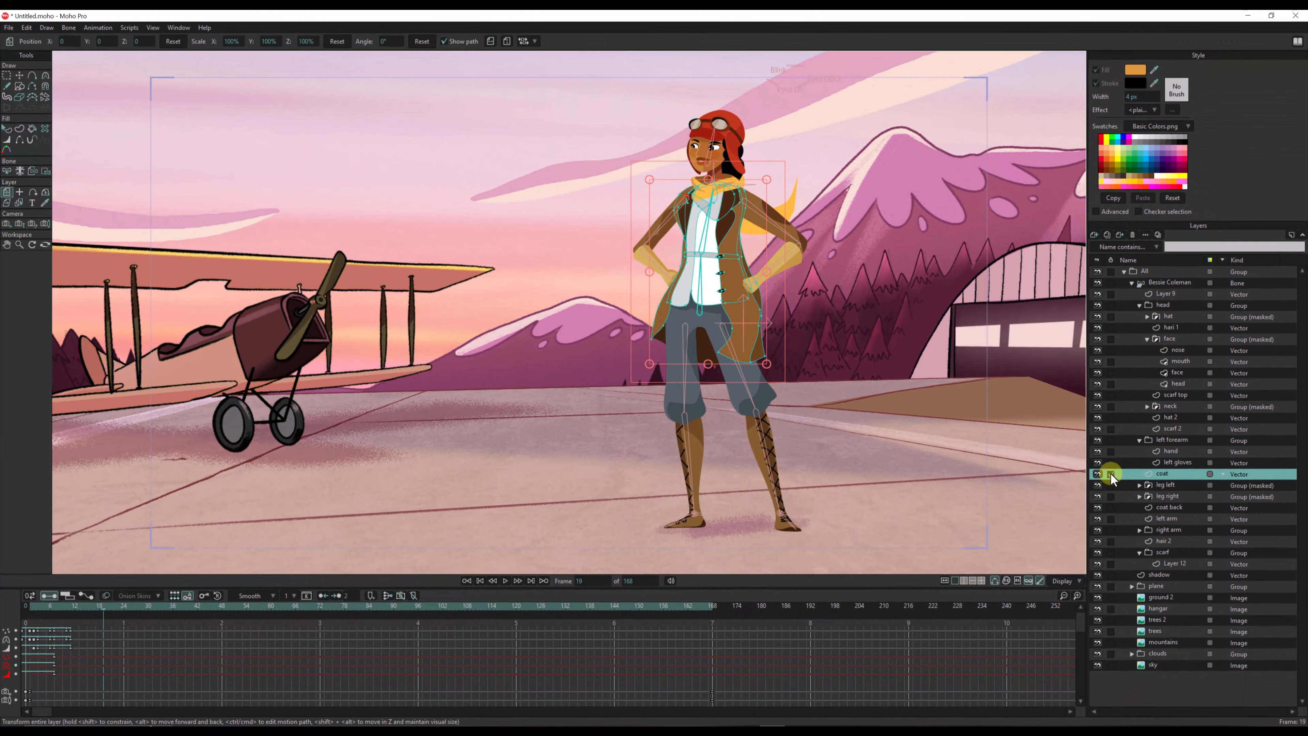
left_click(1112, 473)
left_click(1170, 294)
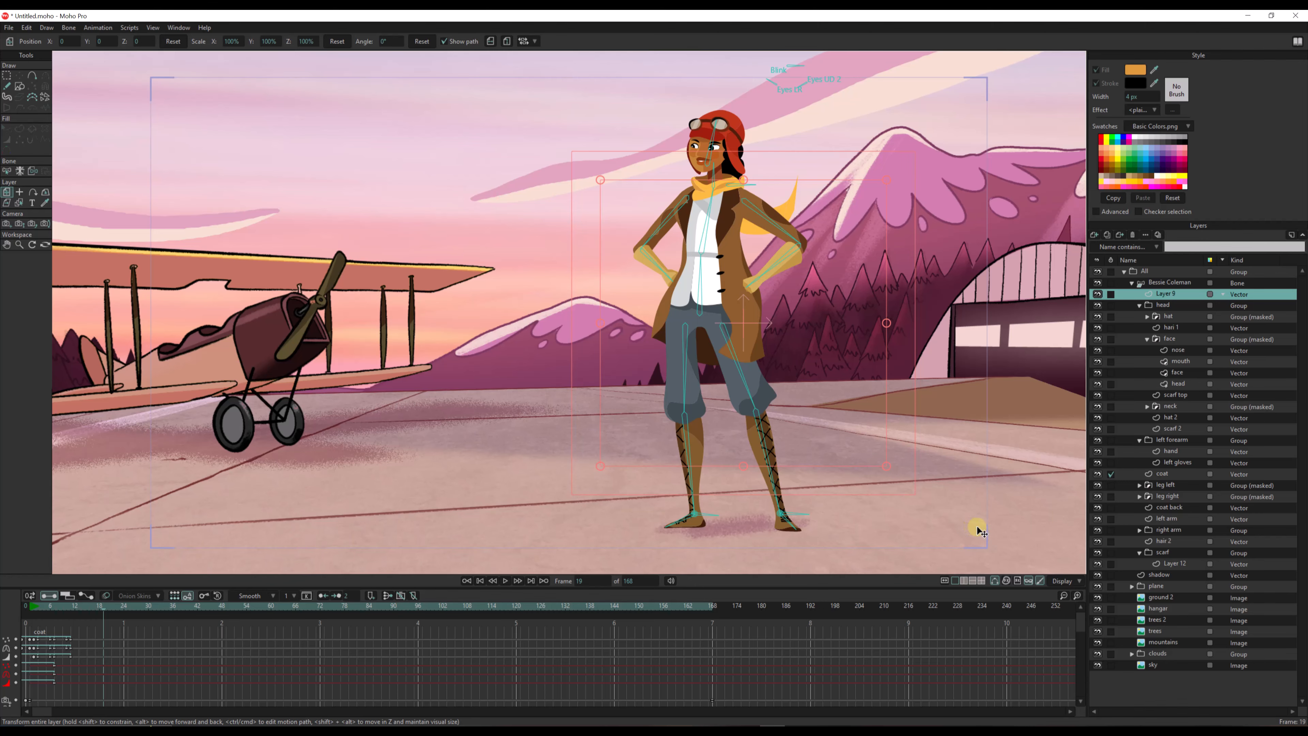
Show the Comments column in the layer list and set a comment on the masked face group.
left_click(1169, 339)
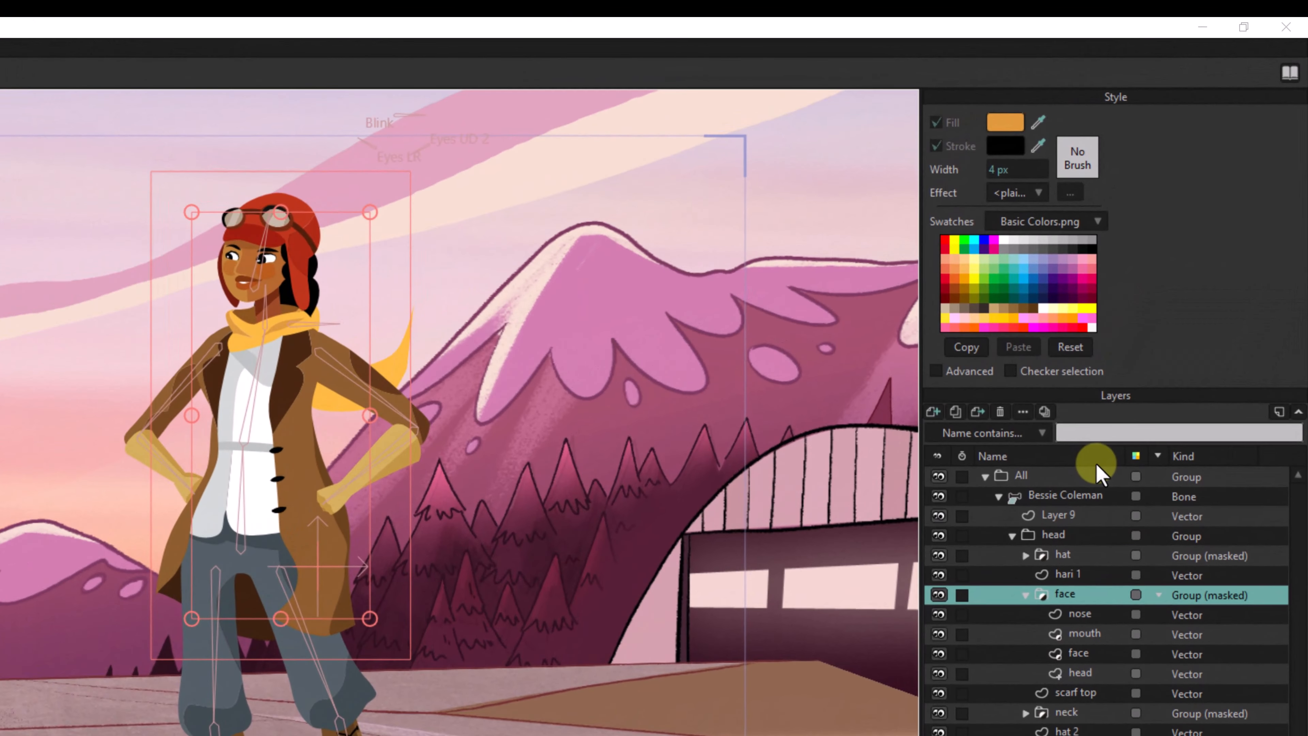
right_click(1078, 452)
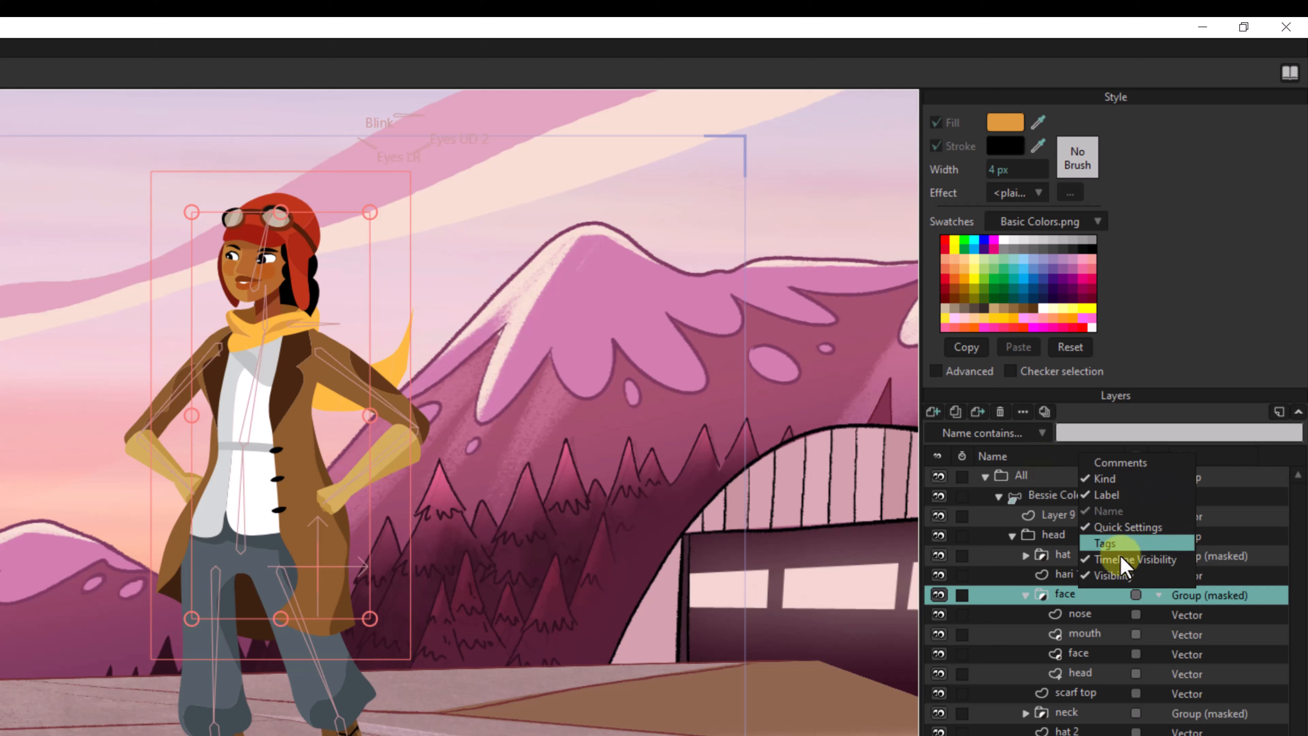
left_click(1112, 463)
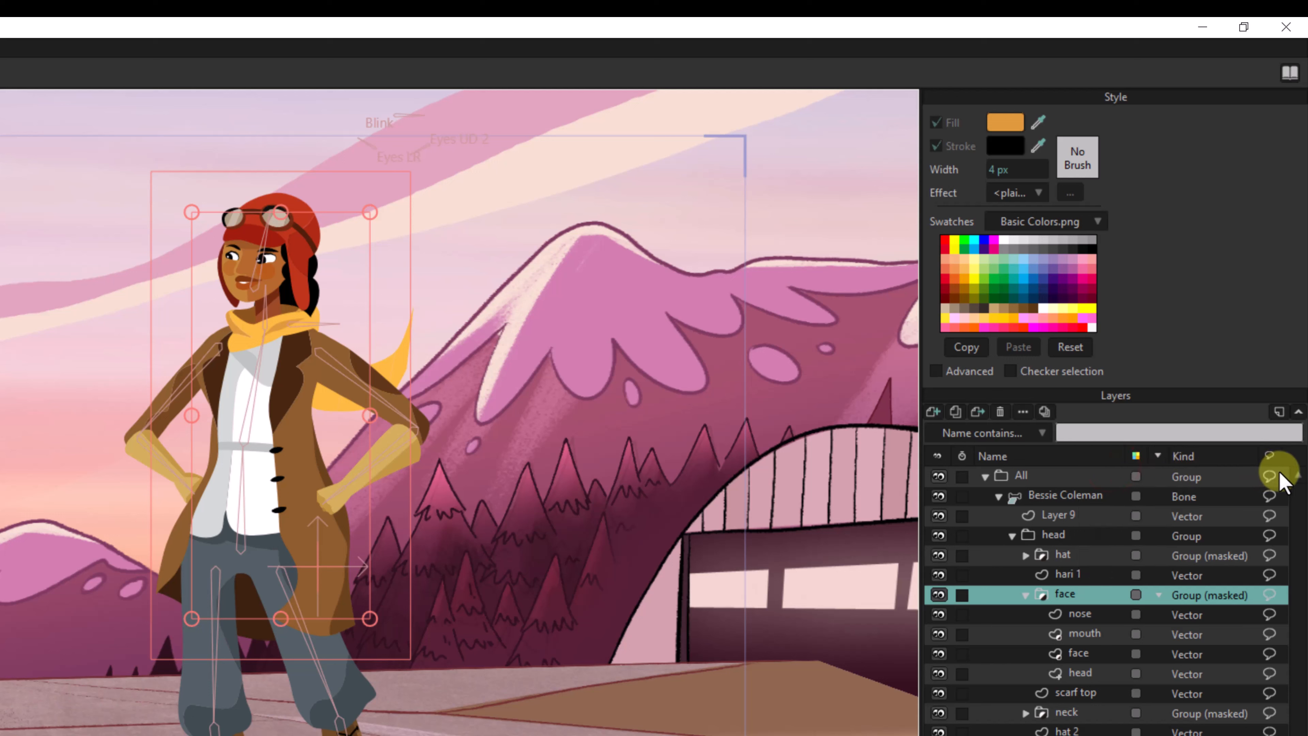
left_click(1270, 594)
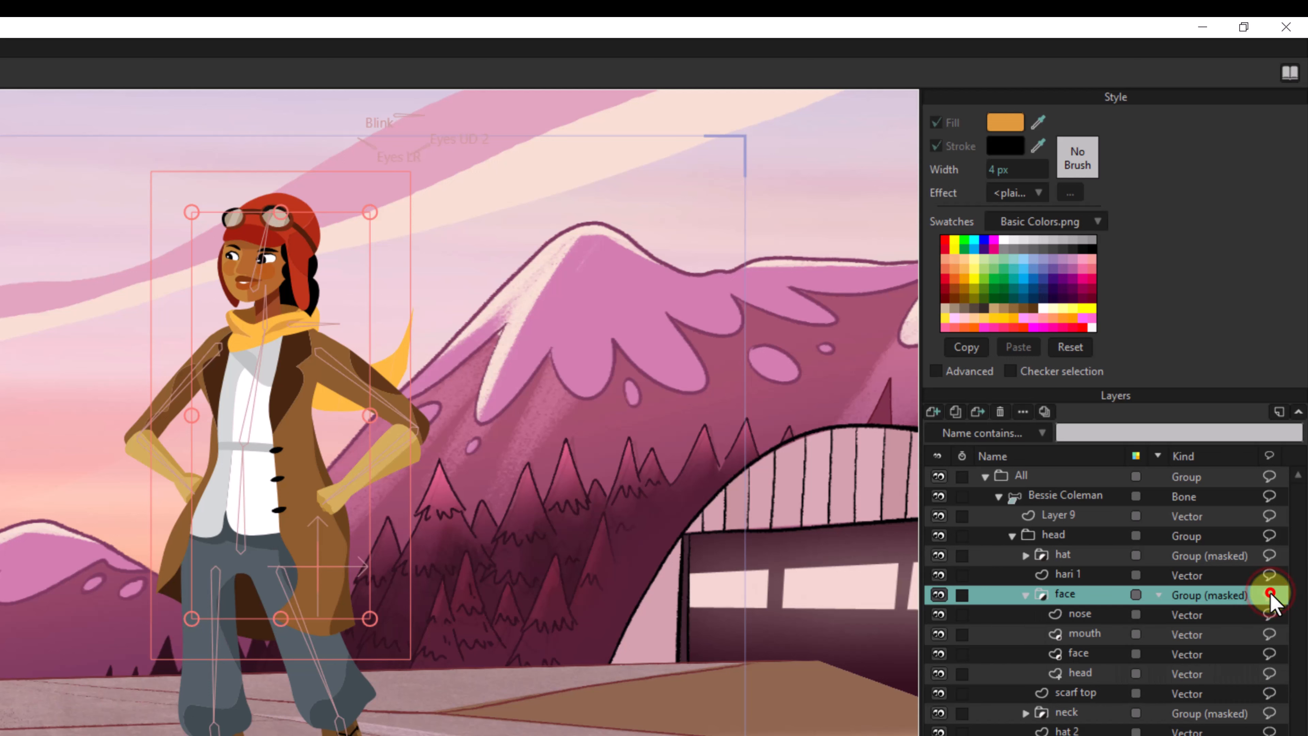
left_click(1214, 634)
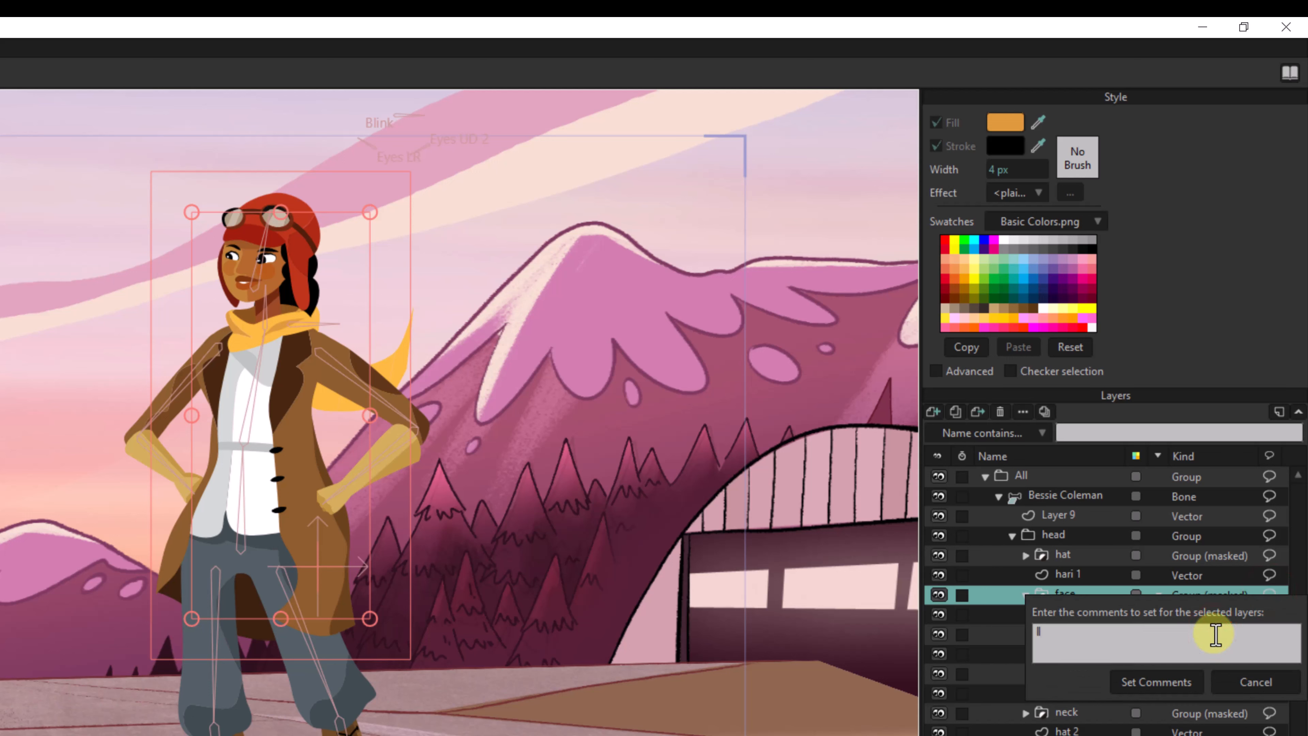
left_click(1180, 682)
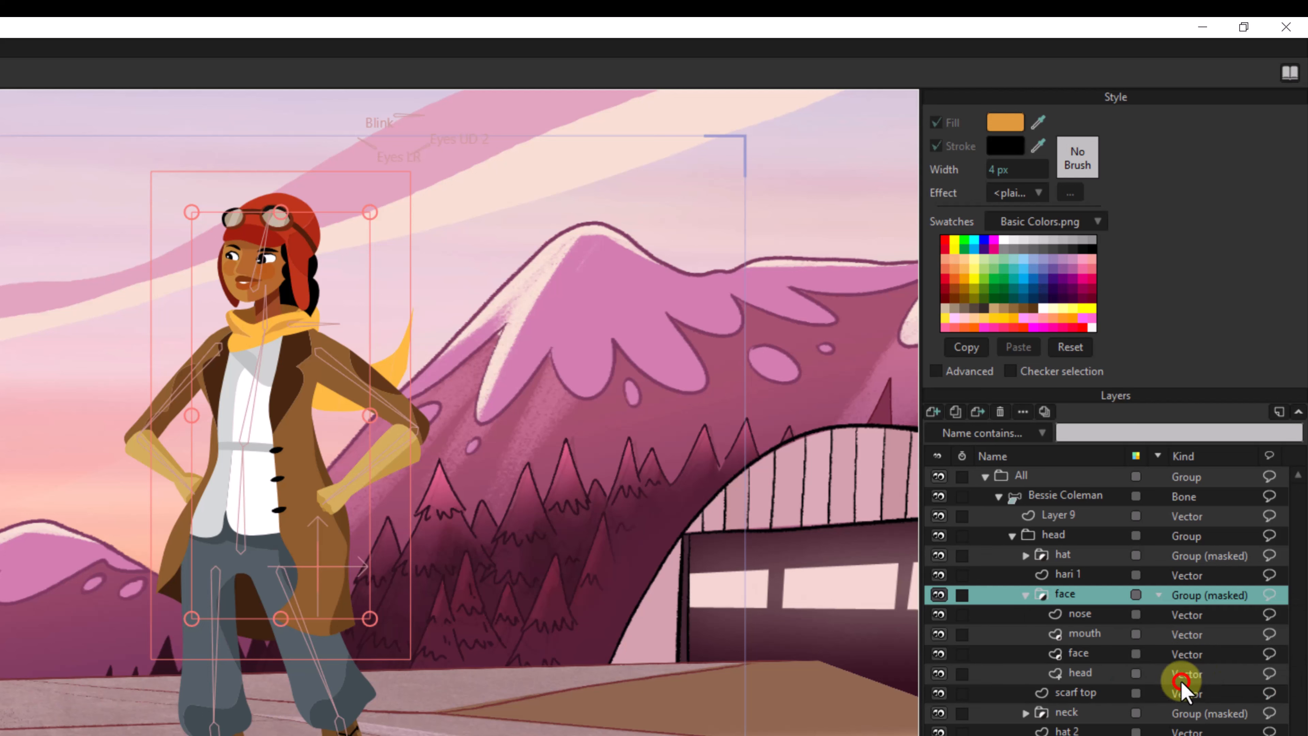
Show the Tags column in the layer list and set the tag ";;" on the masked face group.
right_click(1104, 457)
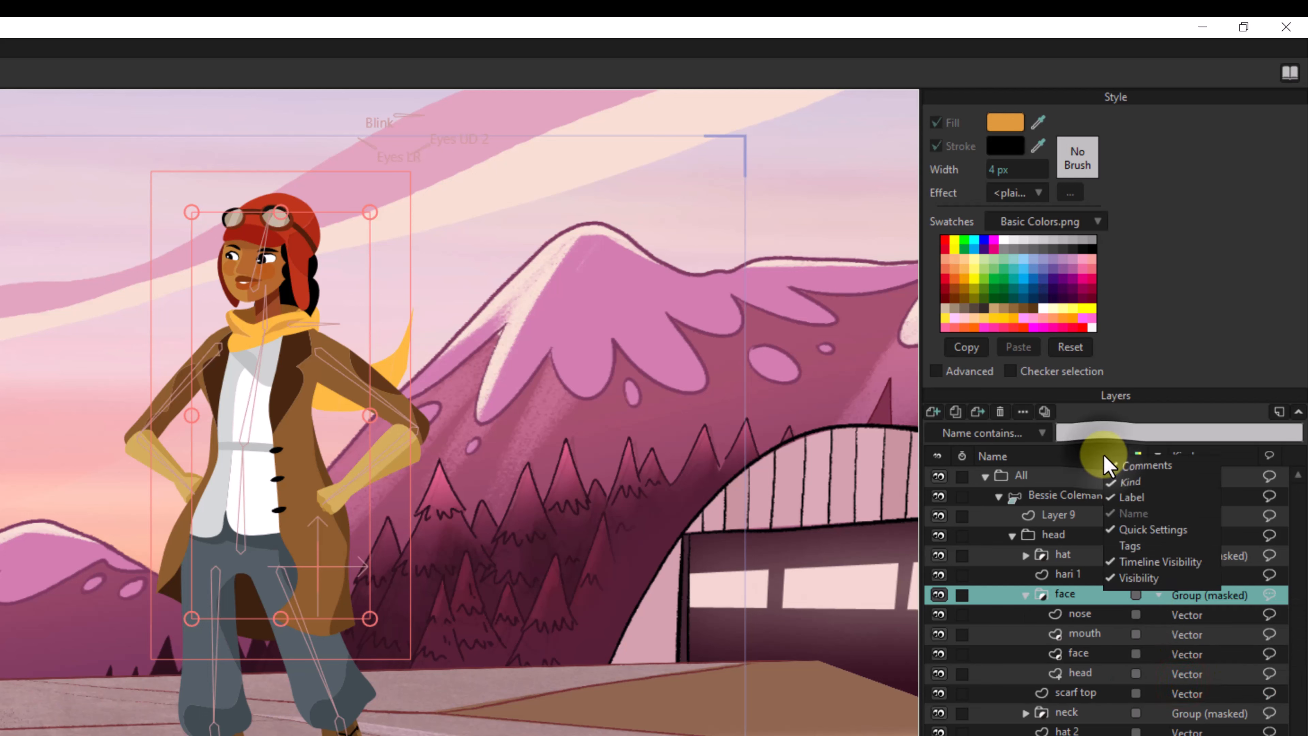
left_click(1161, 546)
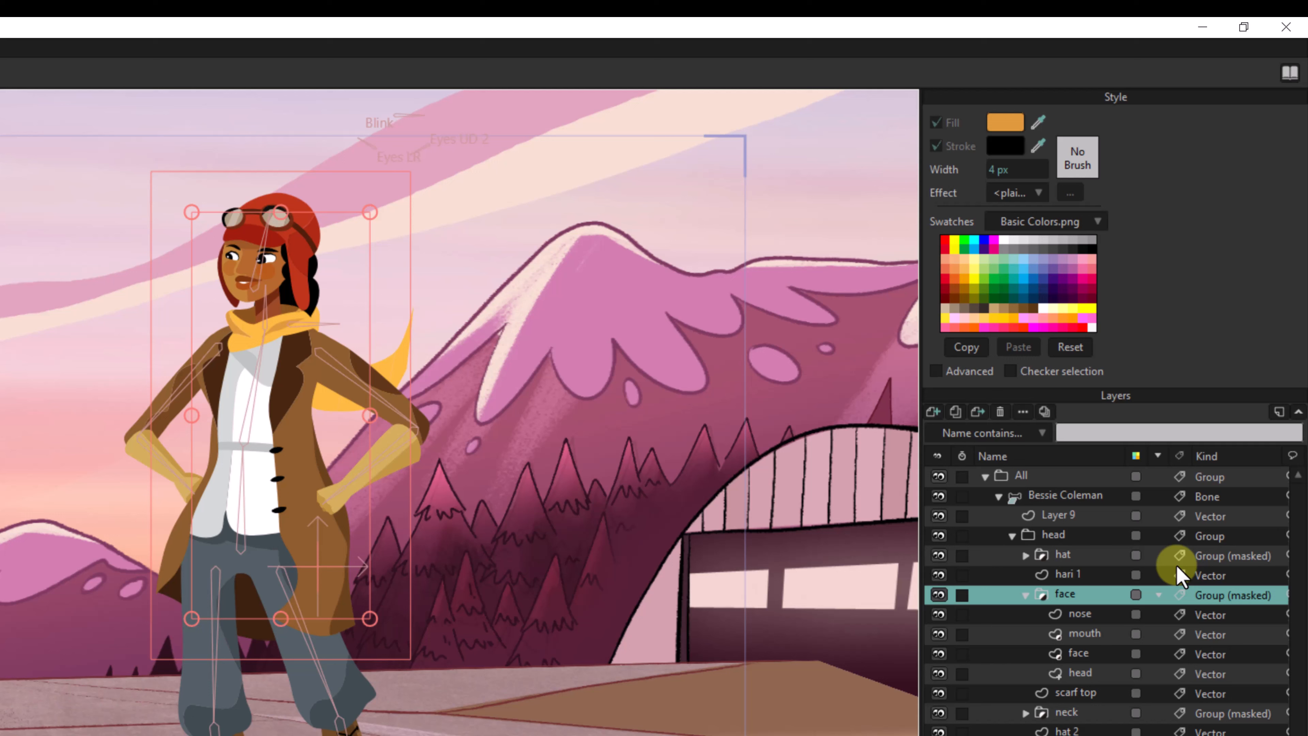
left_click(1180, 595)
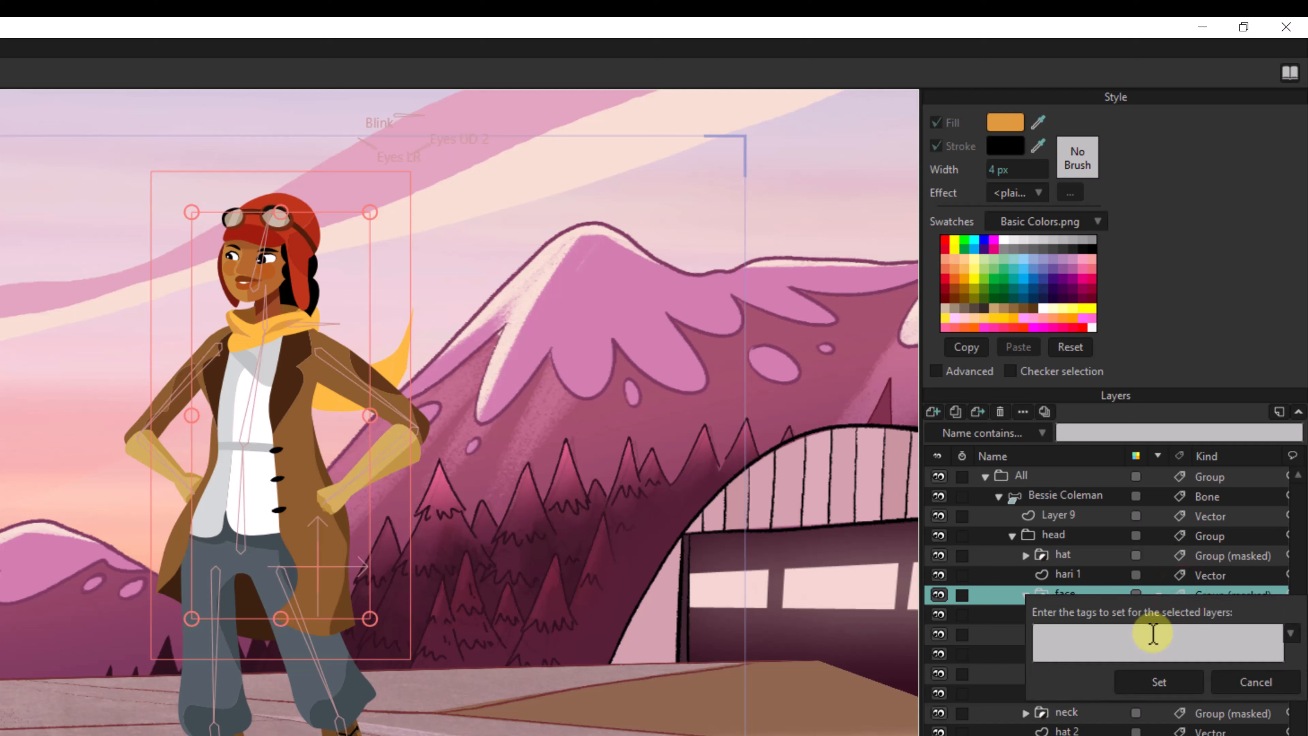
left_click(1154, 634)
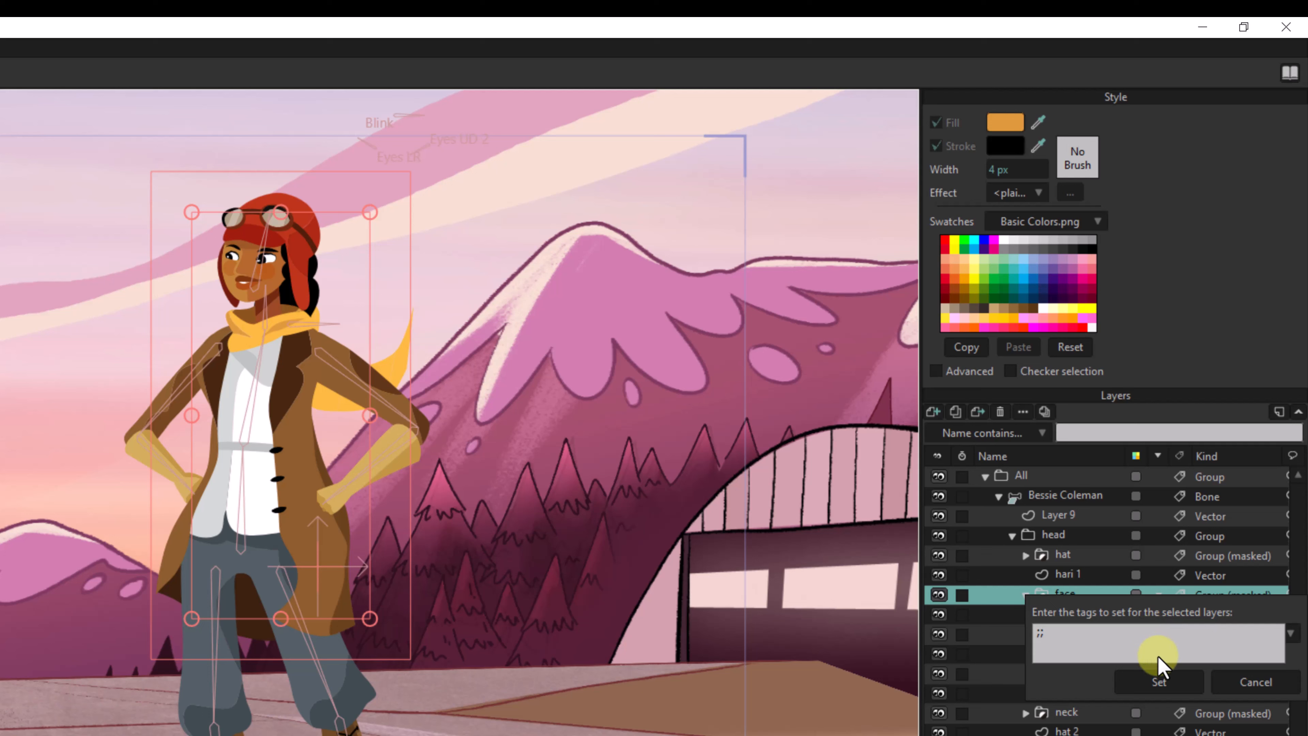
left_click(1164, 684)
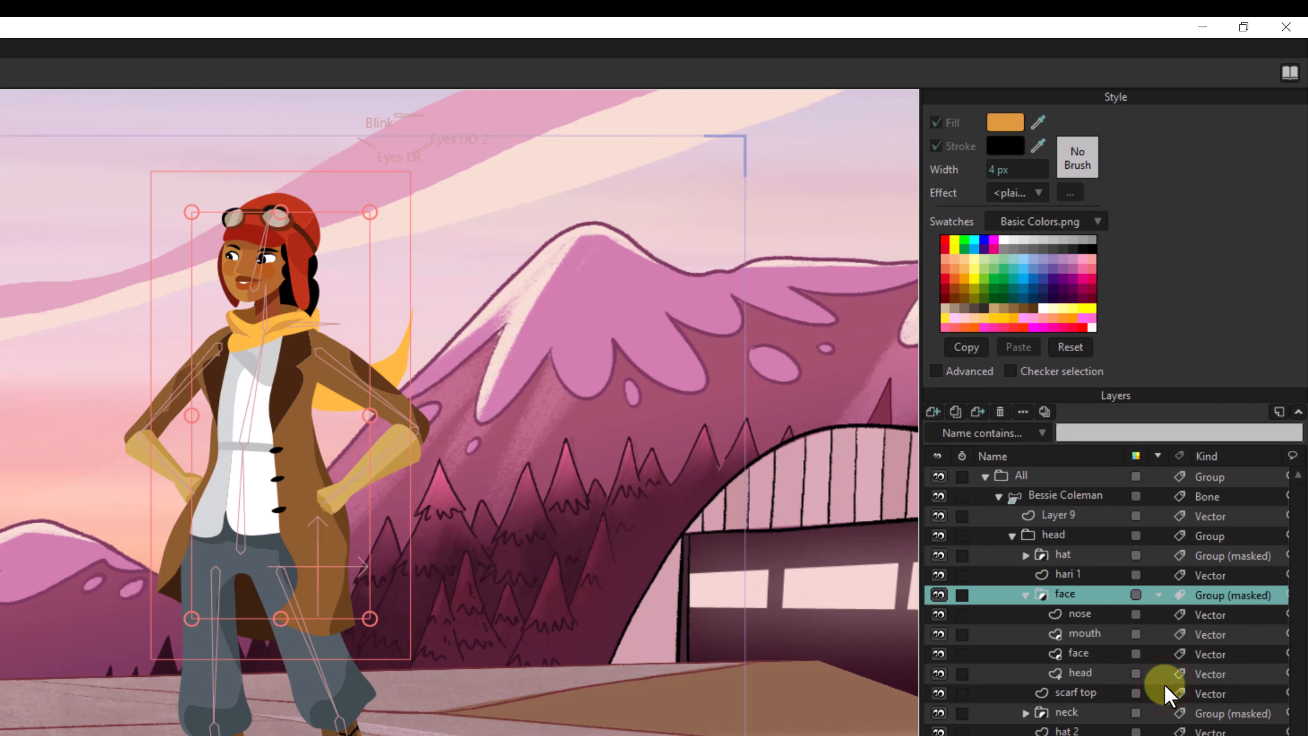
Hide the Tags column in the layer list.
right_click(1086, 464)
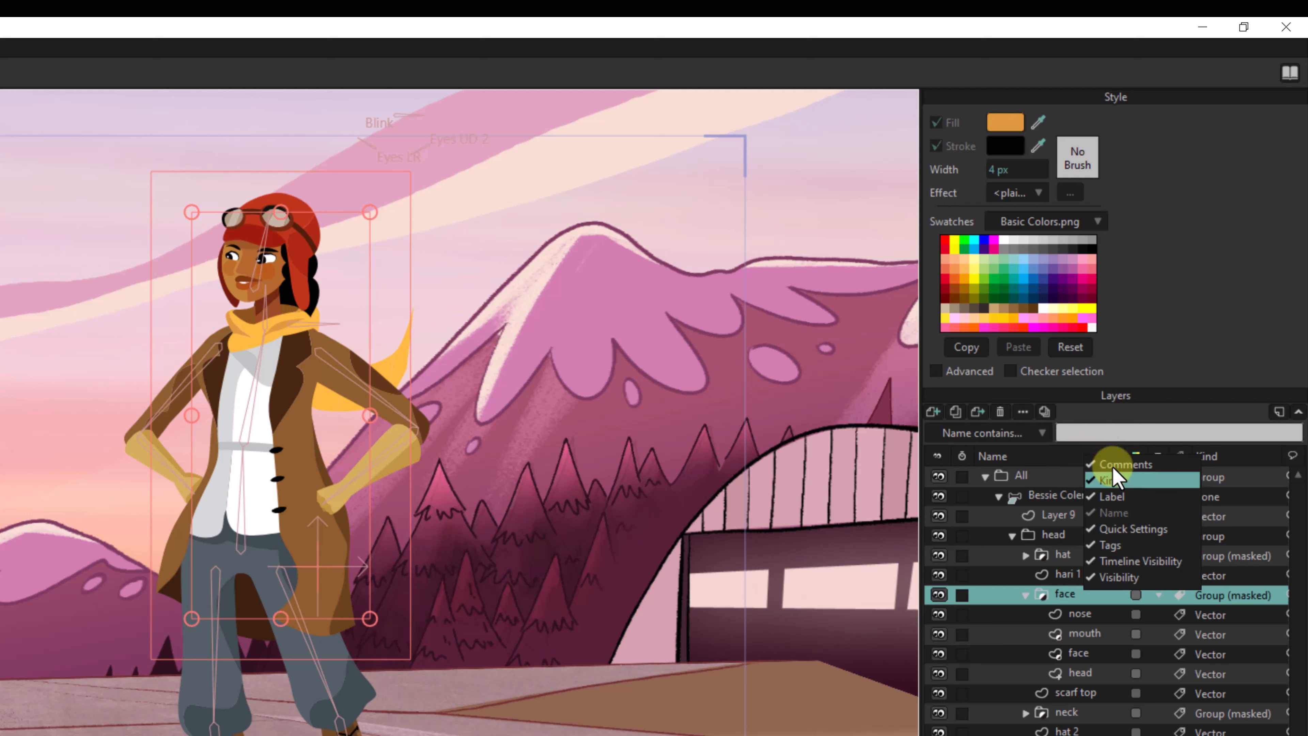
left_click(1135, 545)
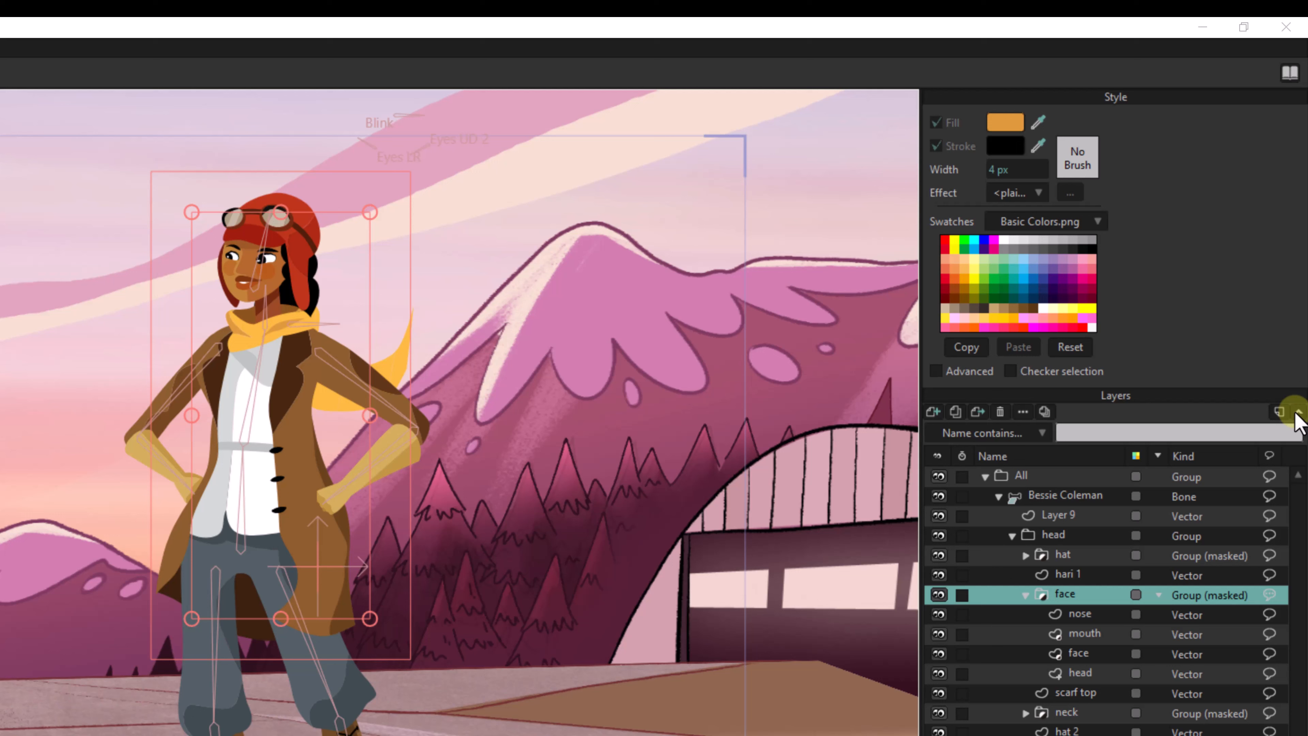
Reverse the display order of the layer list and set its filter type to "Kind contains...".
left_click(1299, 414)
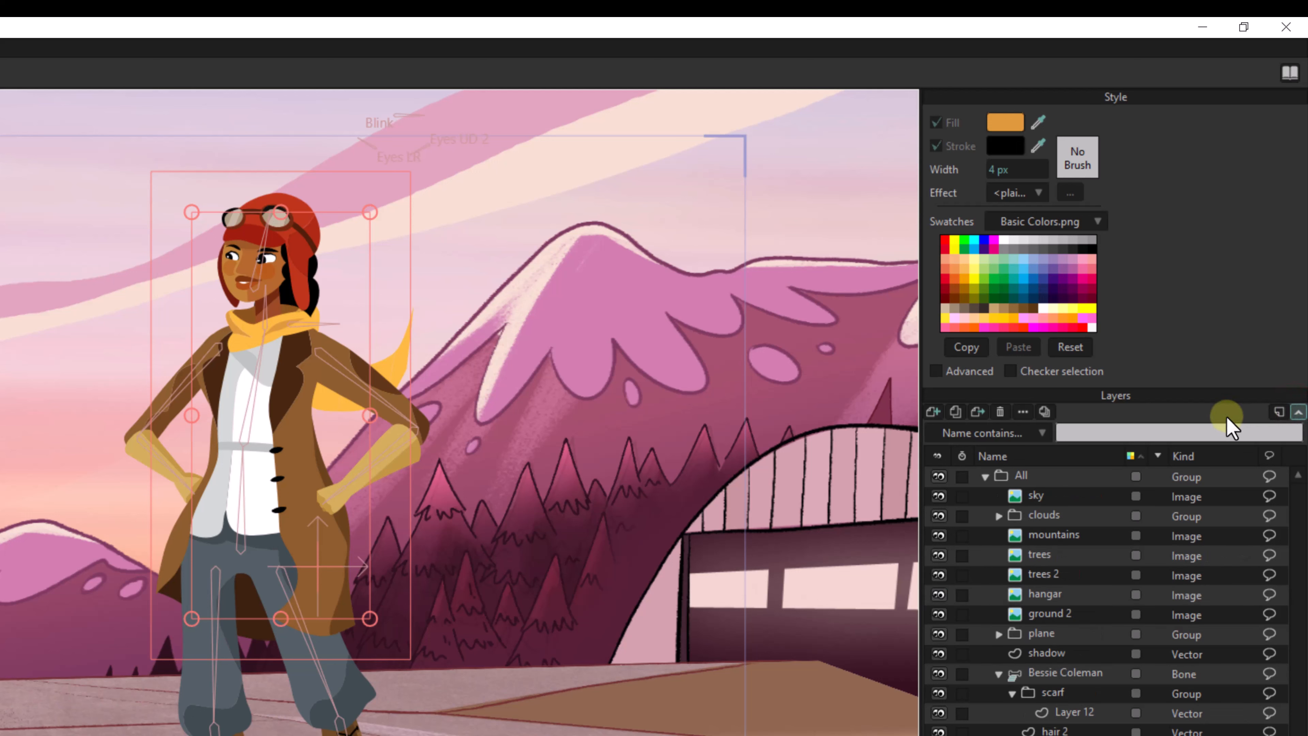
left_click(1033, 432)
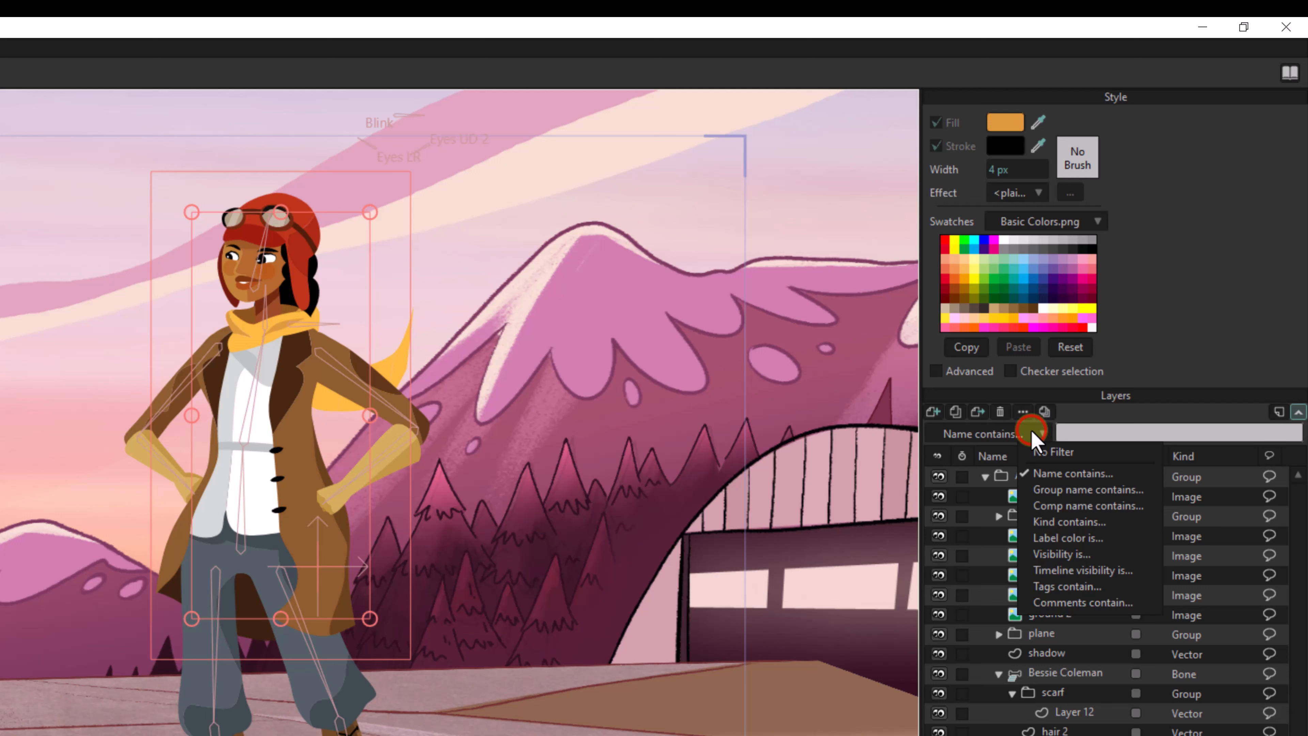
left_click(1058, 524)
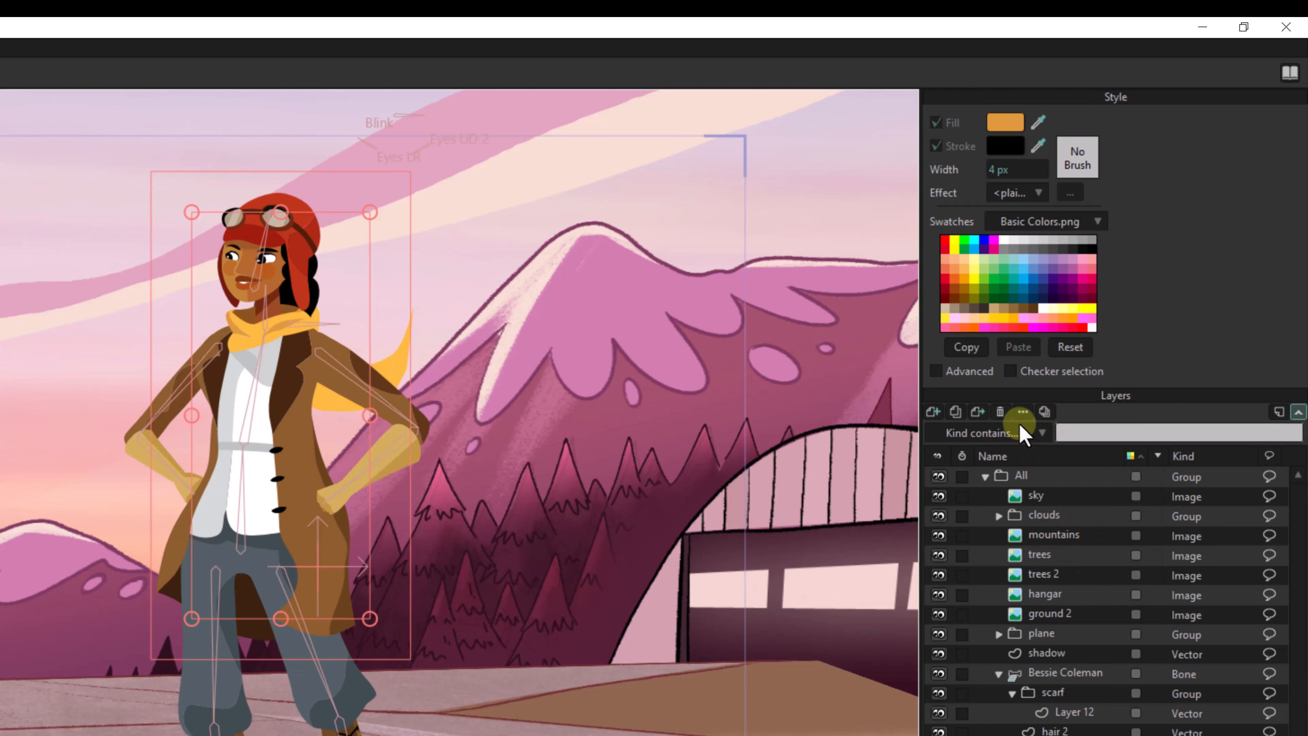
Filter the layer list to kinds containing "bone" and restore the list's normal display order.
left_click(1023, 433)
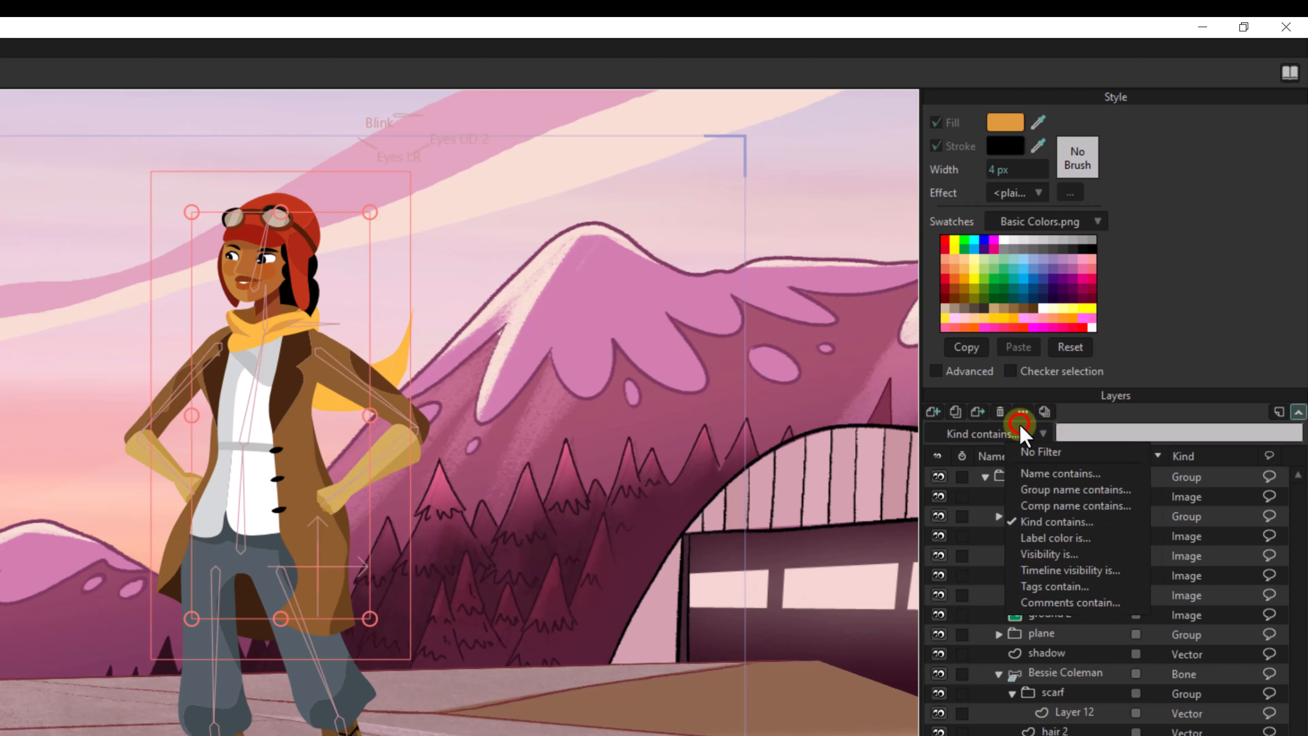
left_click(1057, 522)
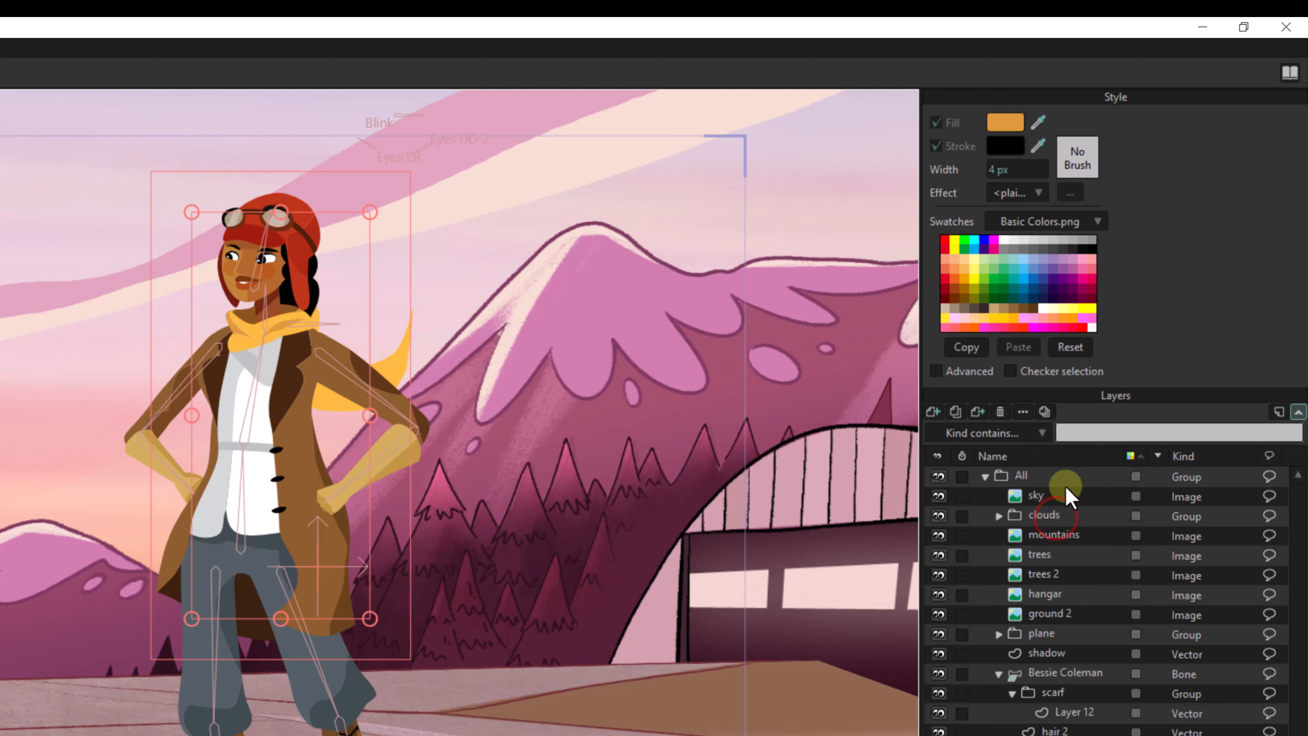
left_click(1082, 437)
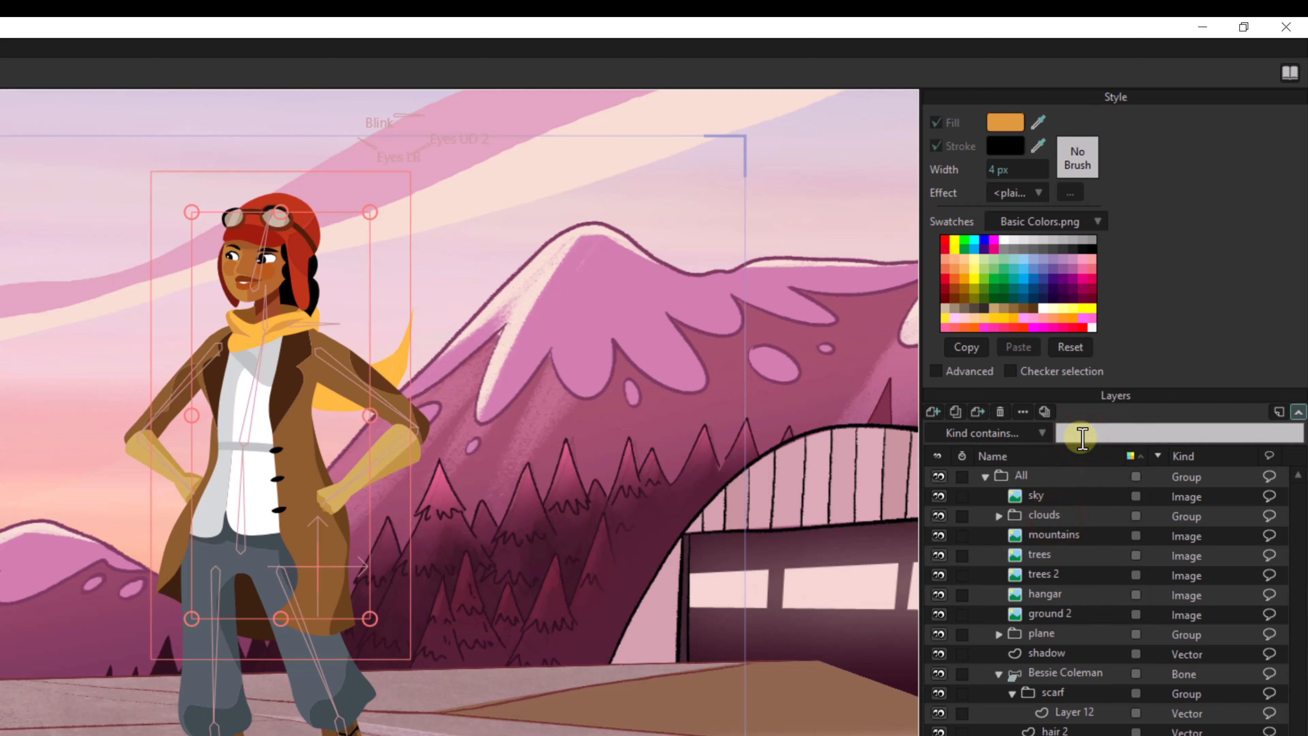
type("bo")
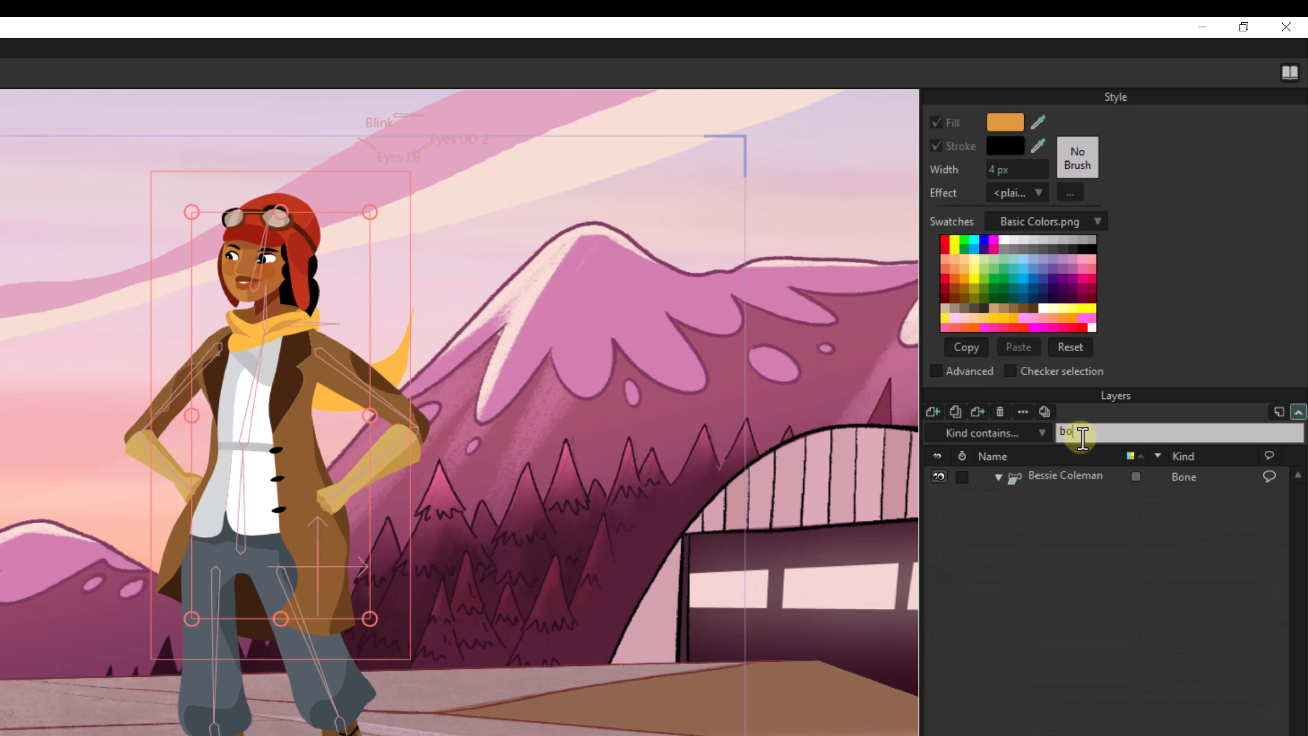
type("ne")
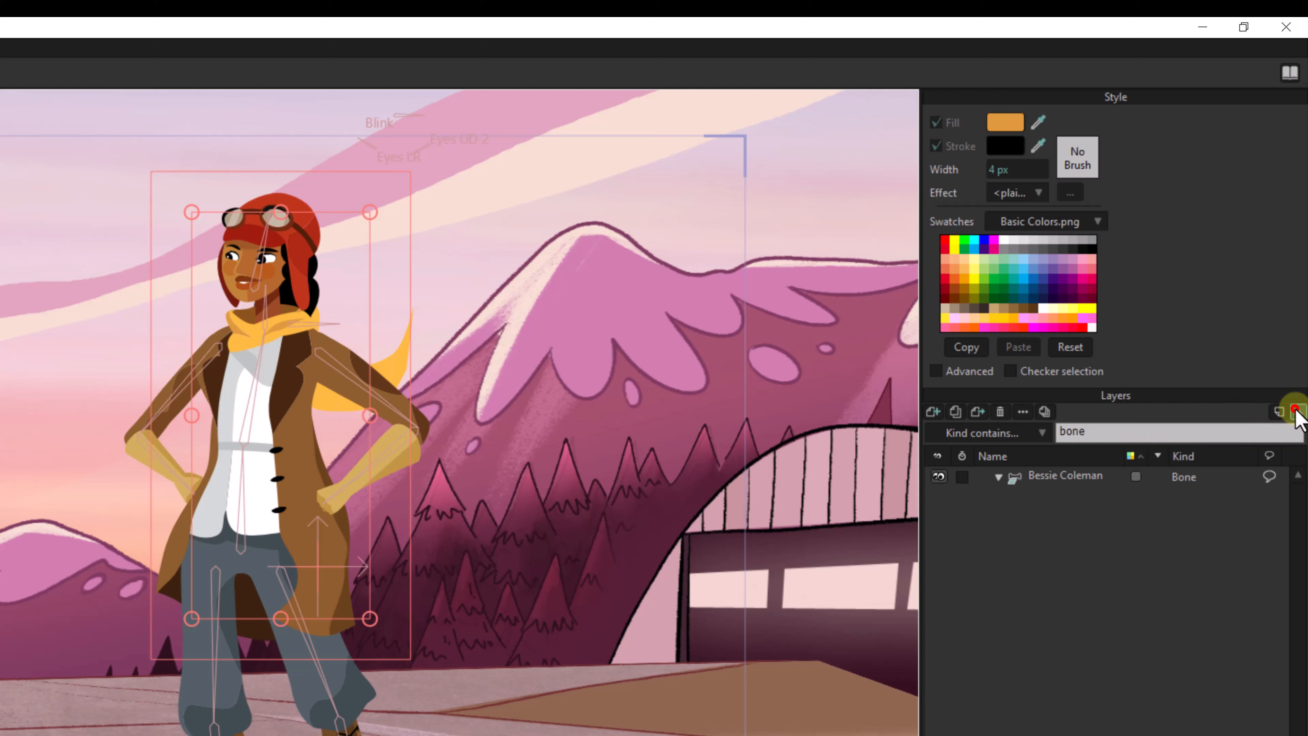
left_click(1298, 412)
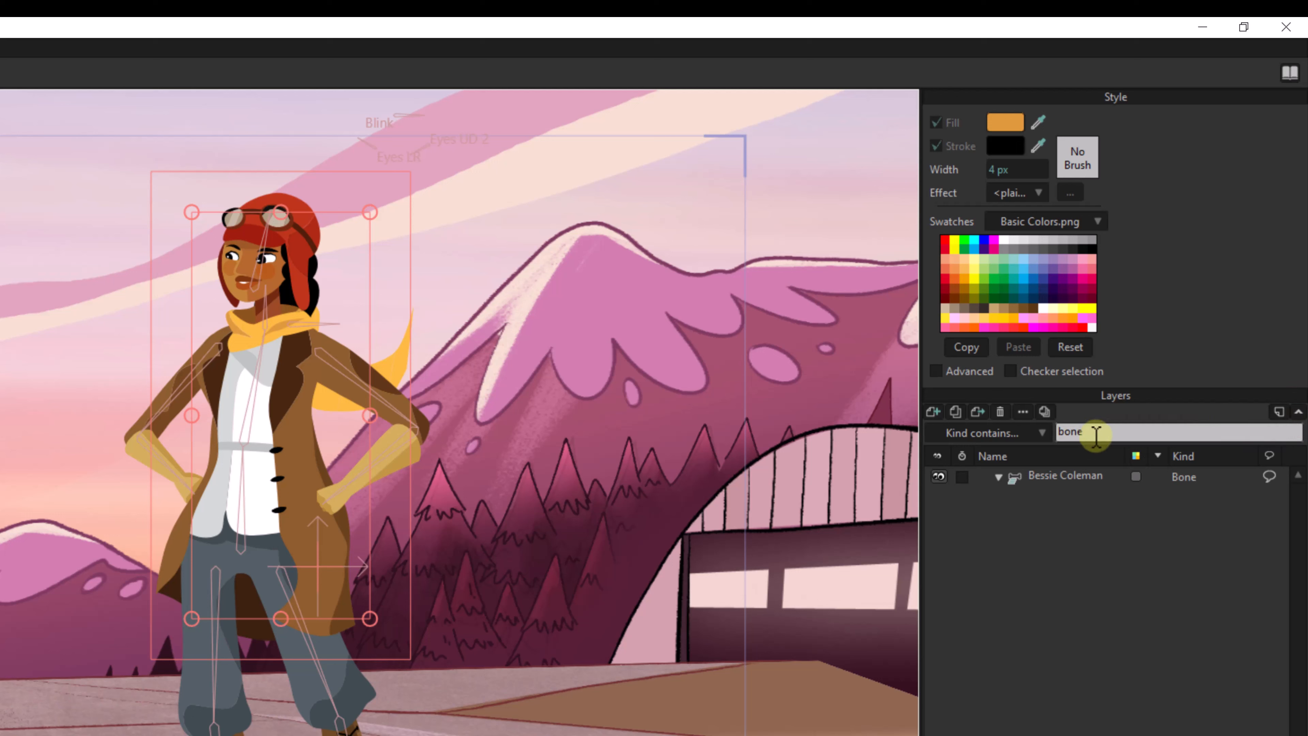
Clear the layer filter text and set the filter type to No Filter.
double_click(1081, 434)
key("BackSpace")
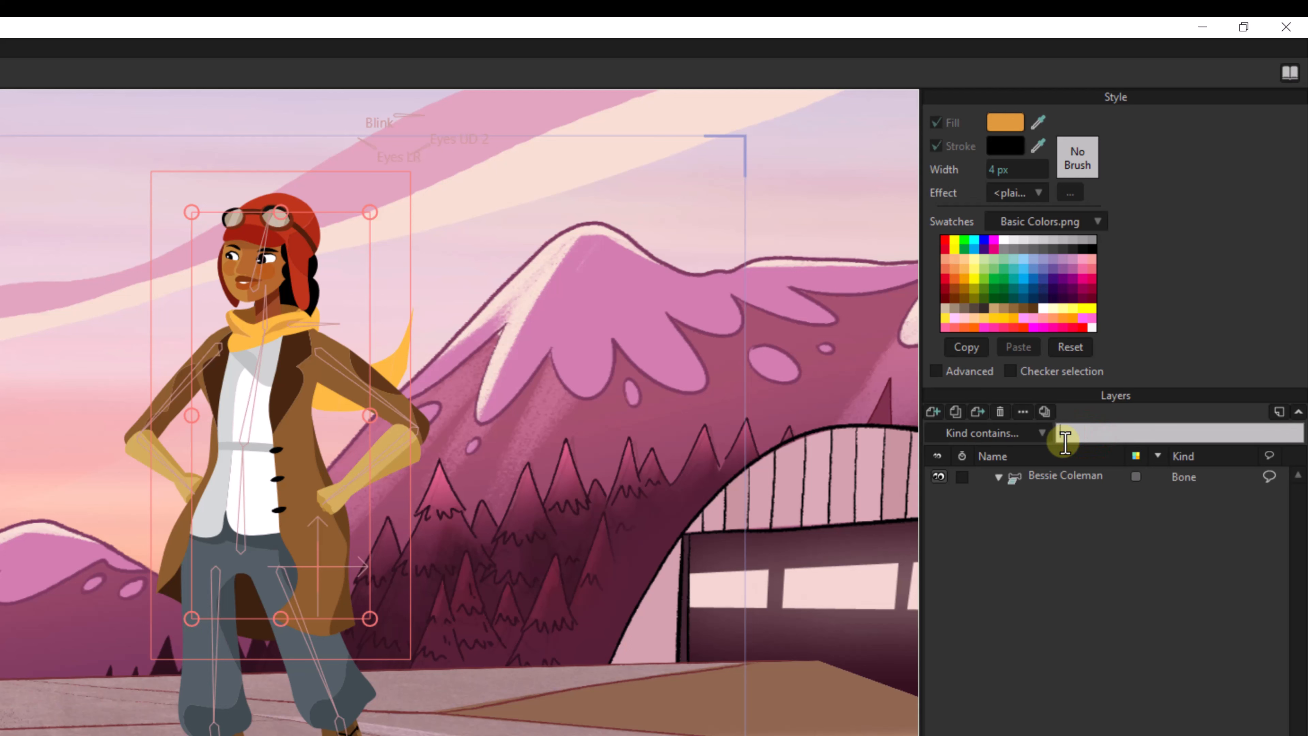
left_click(1038, 435)
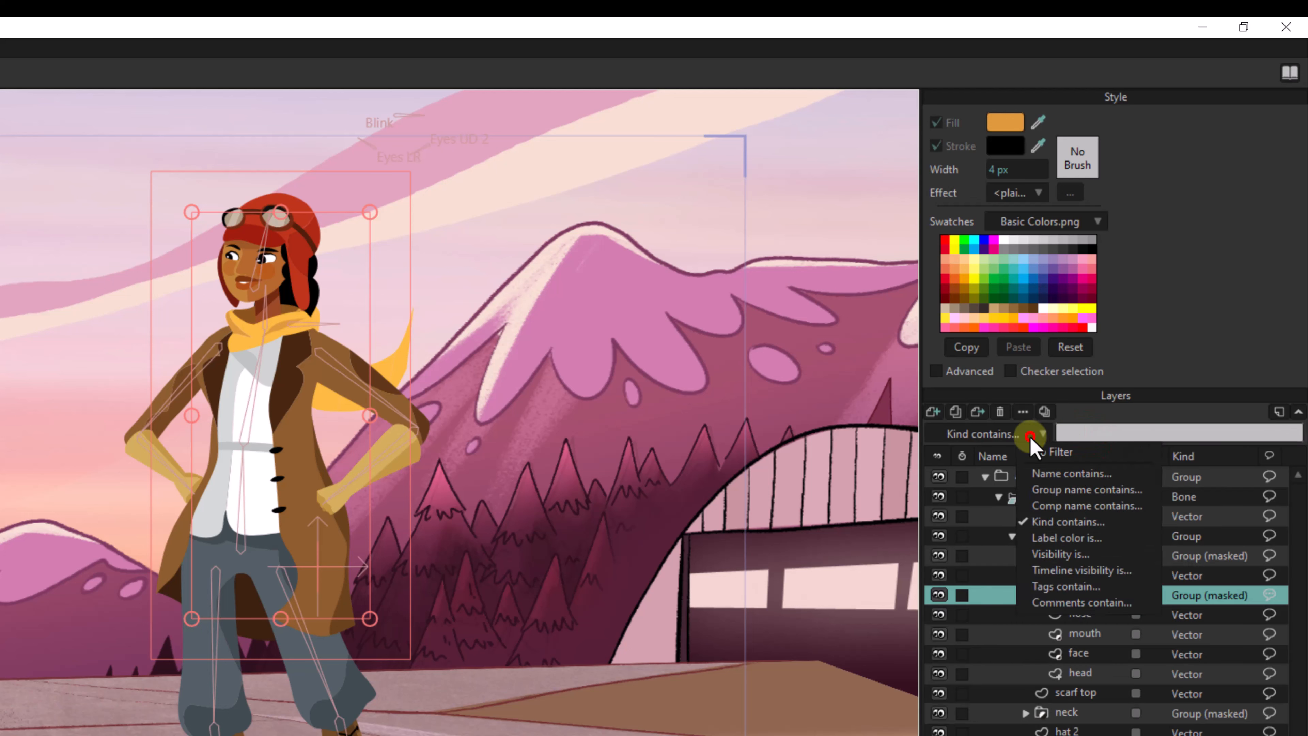
left_click(1051, 449)
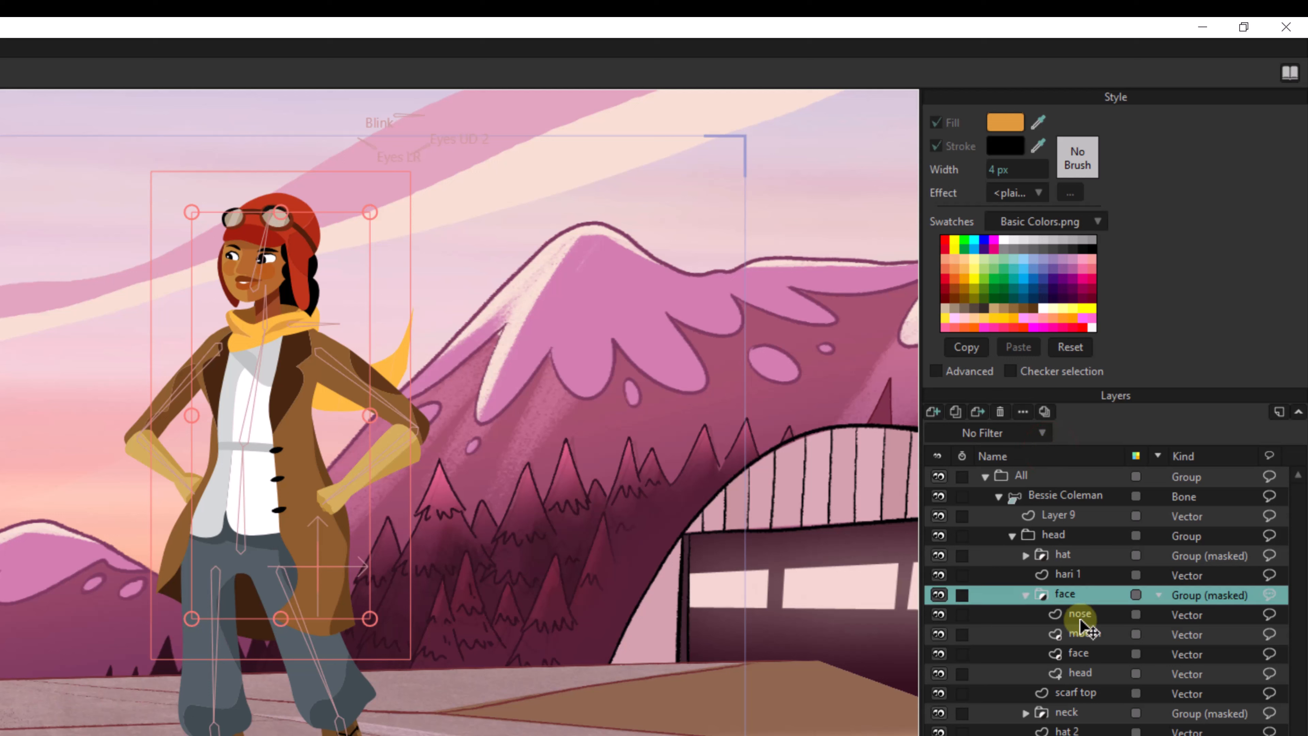
Look over the available layer comp commands and select the nose layer.
left_click(1048, 415)
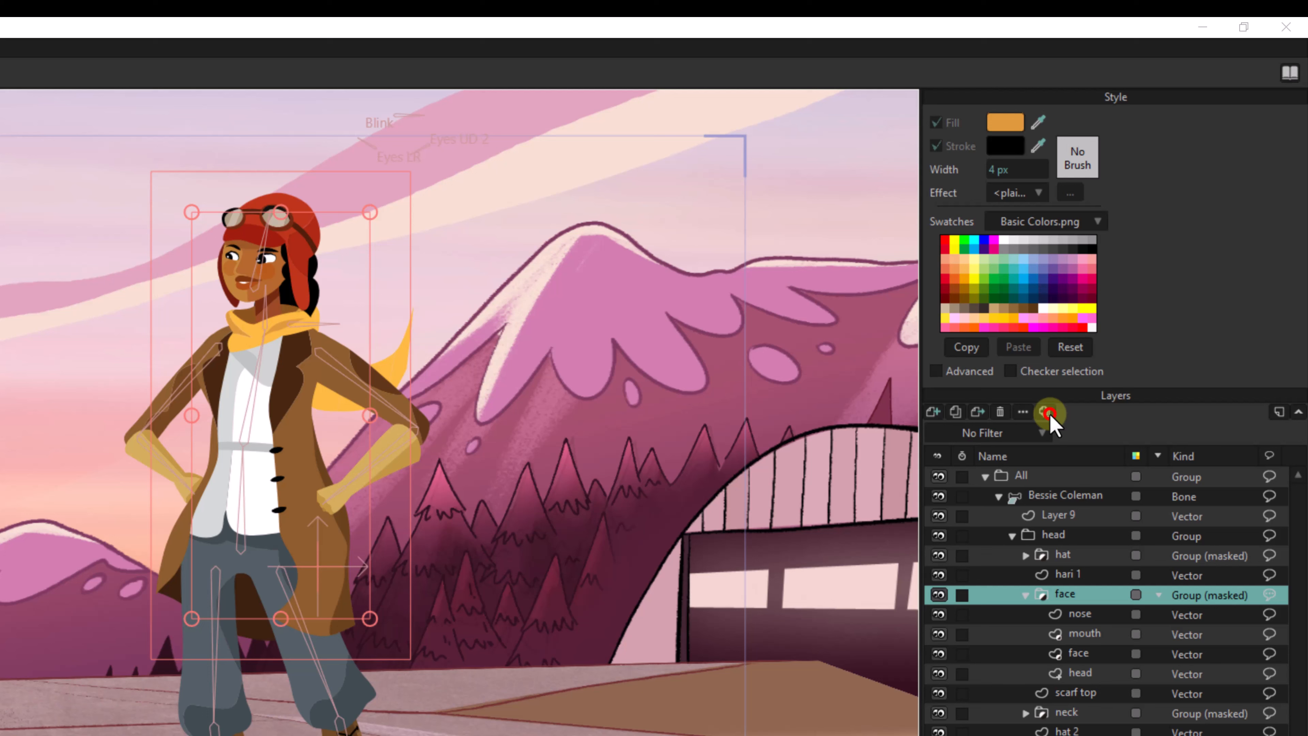
left_click(1049, 414)
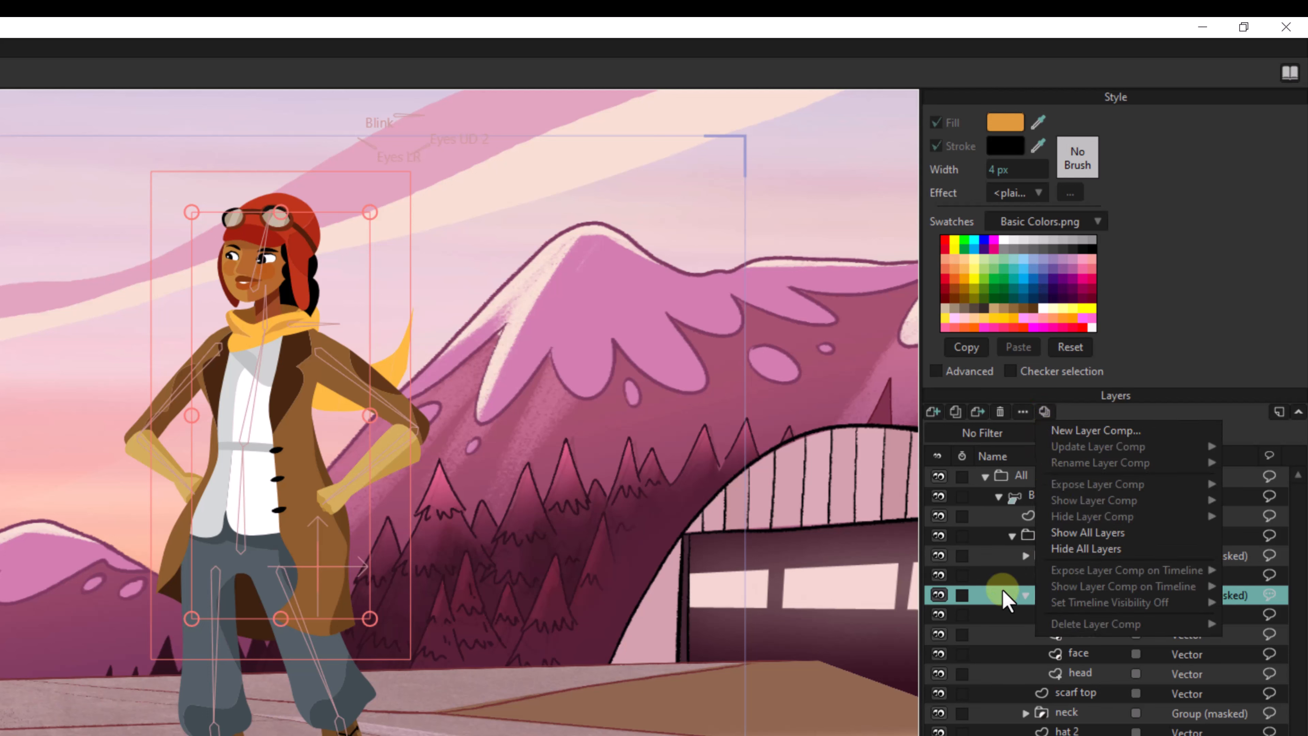
left_click(1003, 598)
left_click(1000, 609)
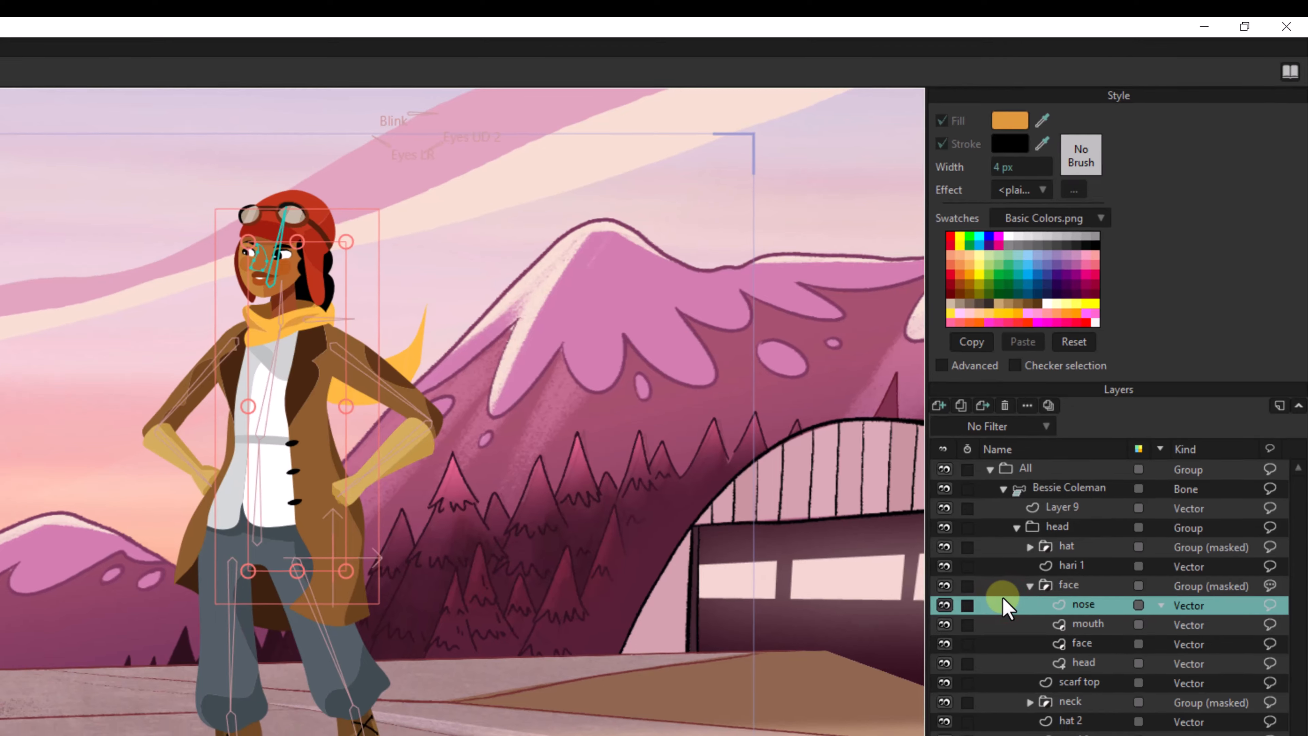
Hide the background layers: ground 2, hangar, trees 2, trees, mountains, clouds and sky.
left_click(1099, 598)
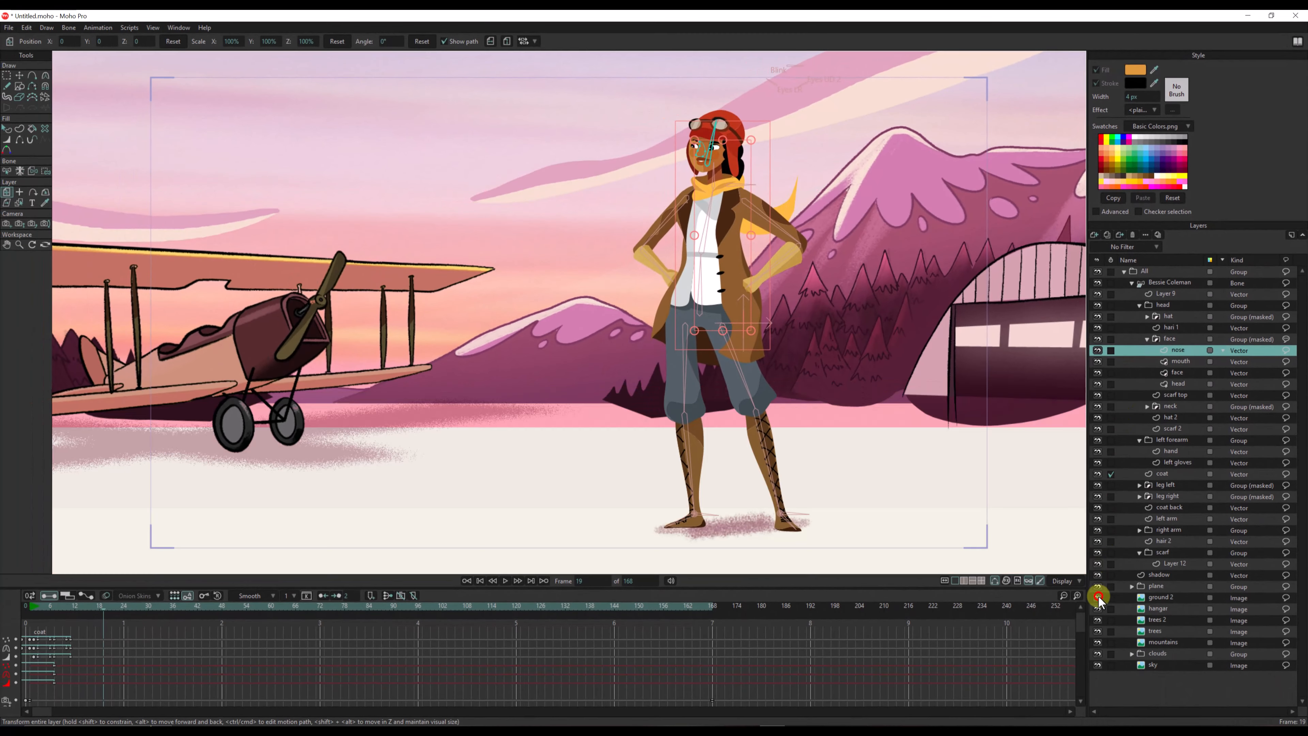
left_click(1099, 610)
left_click(1099, 620)
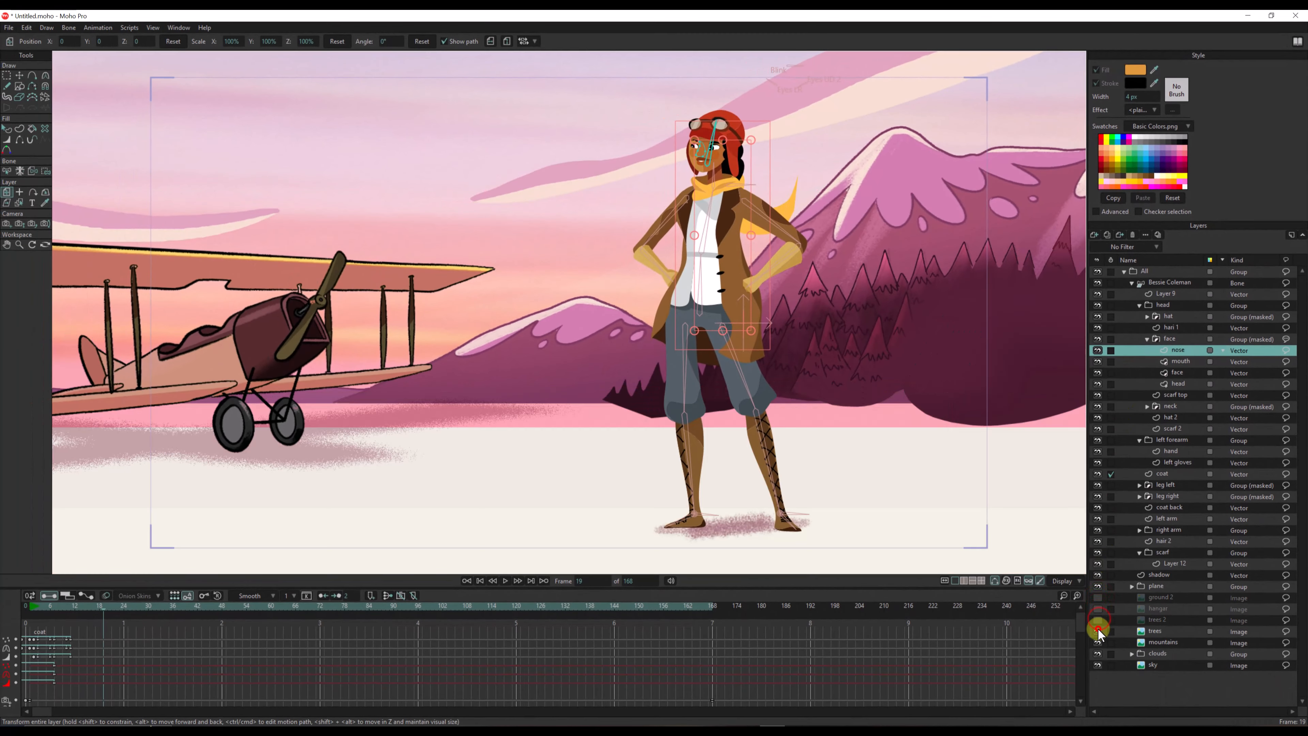
left_click(1099, 631)
left_click(1099, 642)
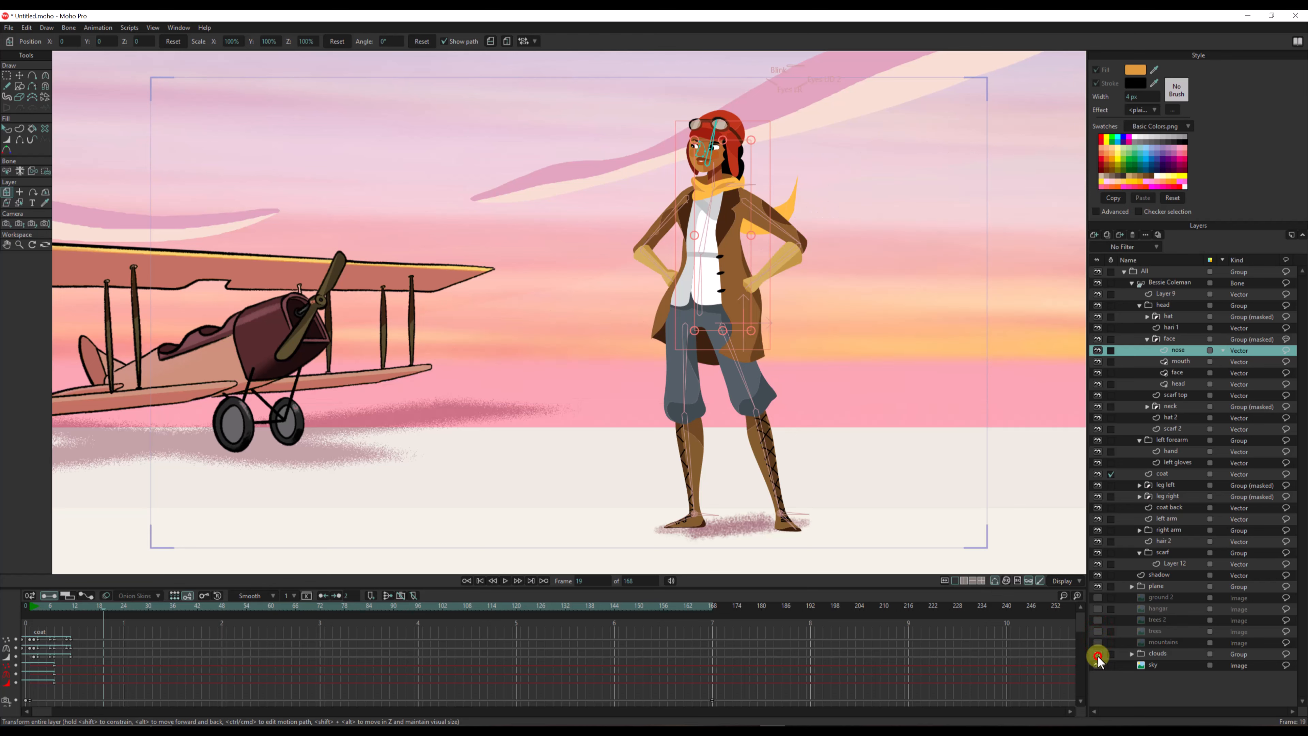
left_click(1099, 654)
left_click(1099, 666)
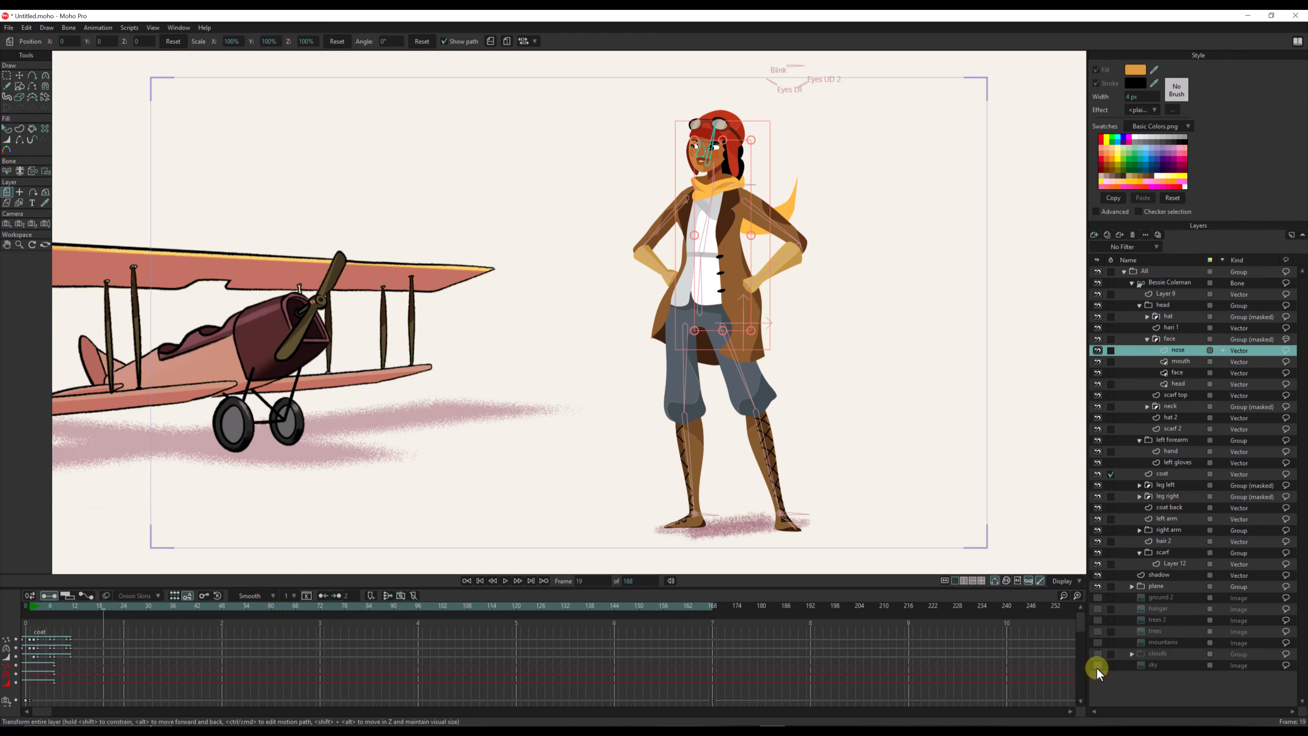
Create a new layer comp named "bg" from the current layer visibility.
left_click(1157, 234)
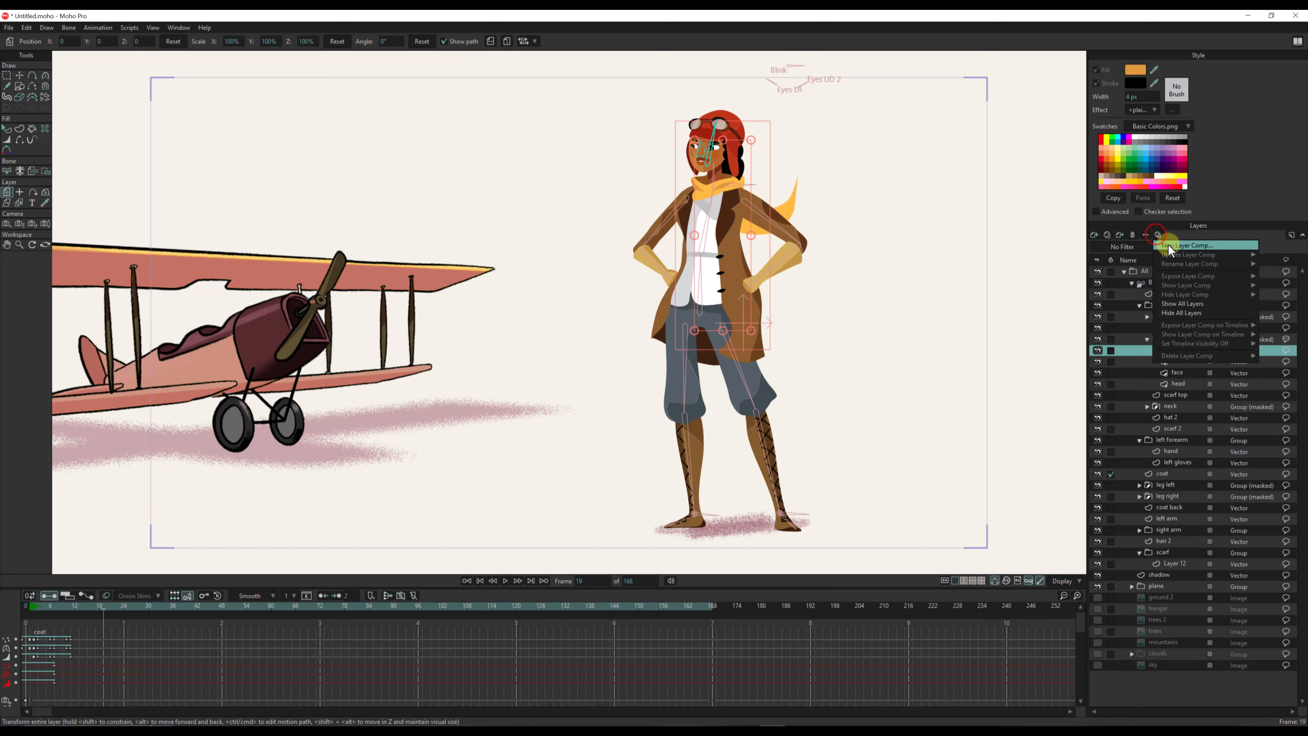
left_click(1170, 246)
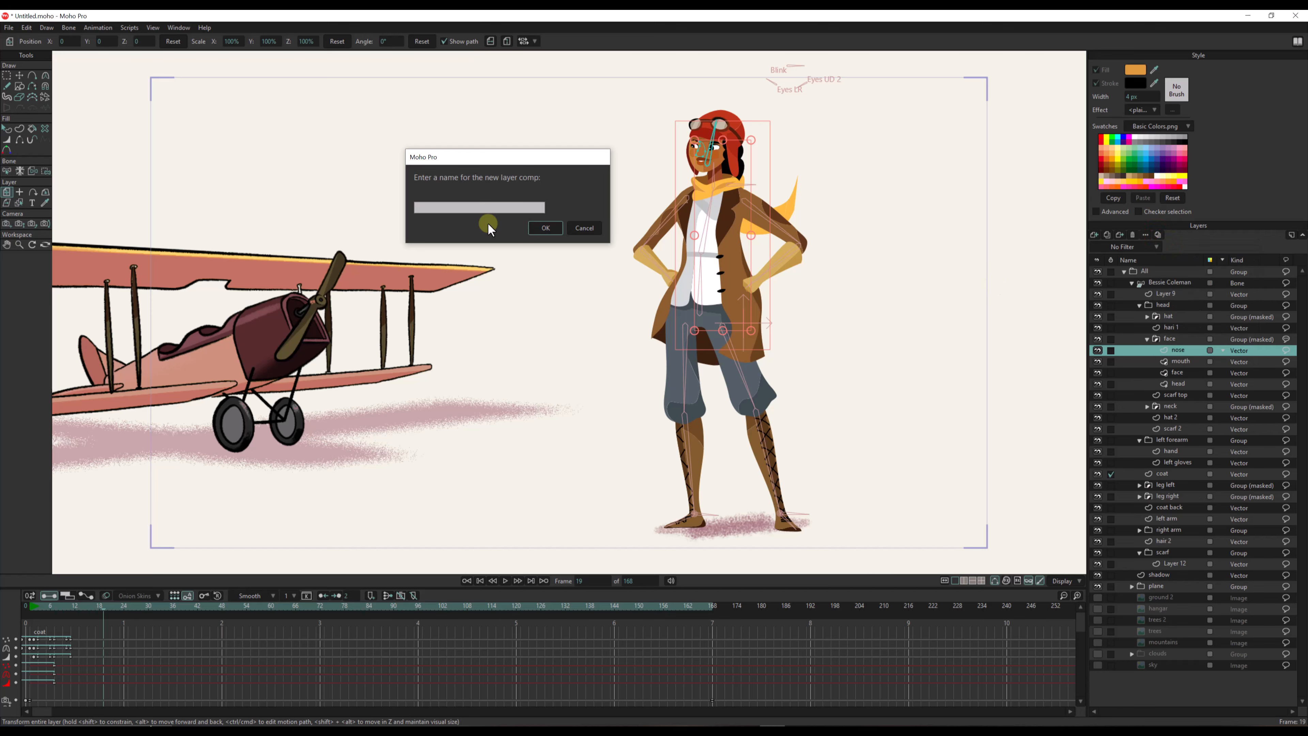
type("bg")
left_click(554, 222)
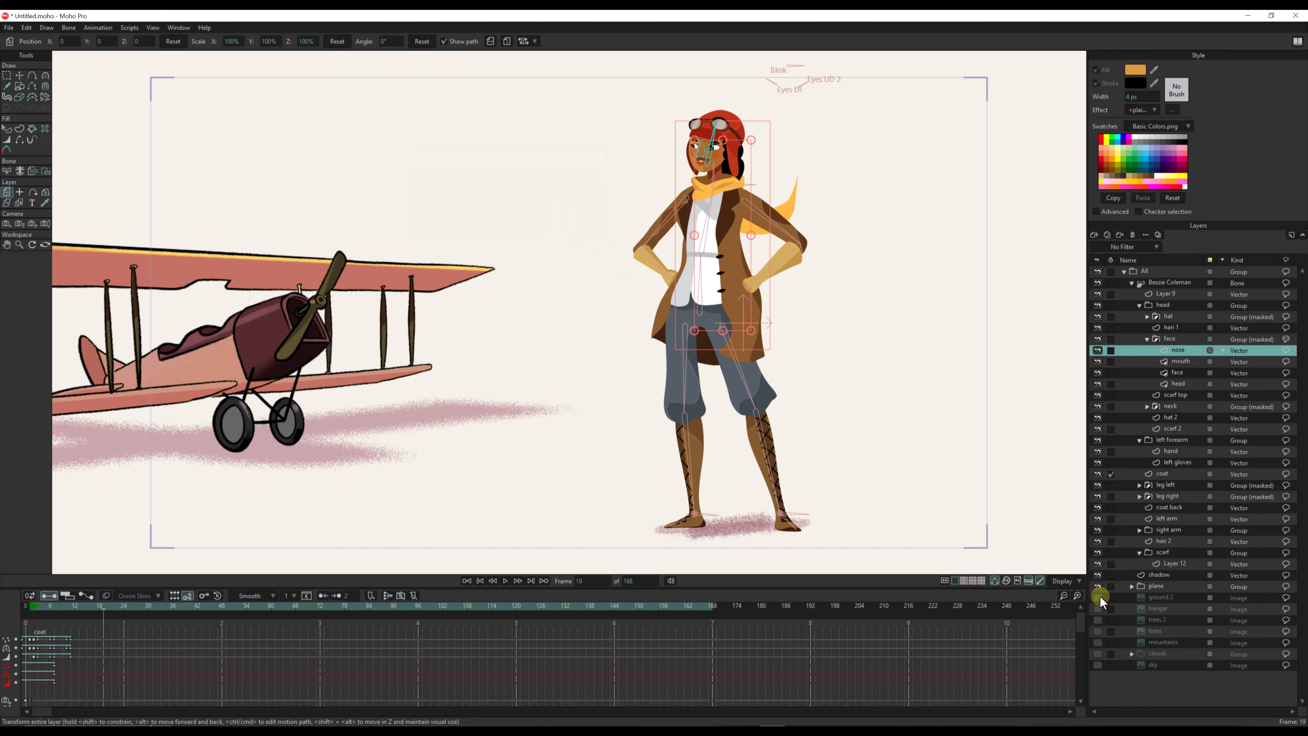
Make the ground 2, hangar, trees 2, trees, mountains, clouds and sky layers visible again.
left_click(1099, 598)
left_click(1098, 609)
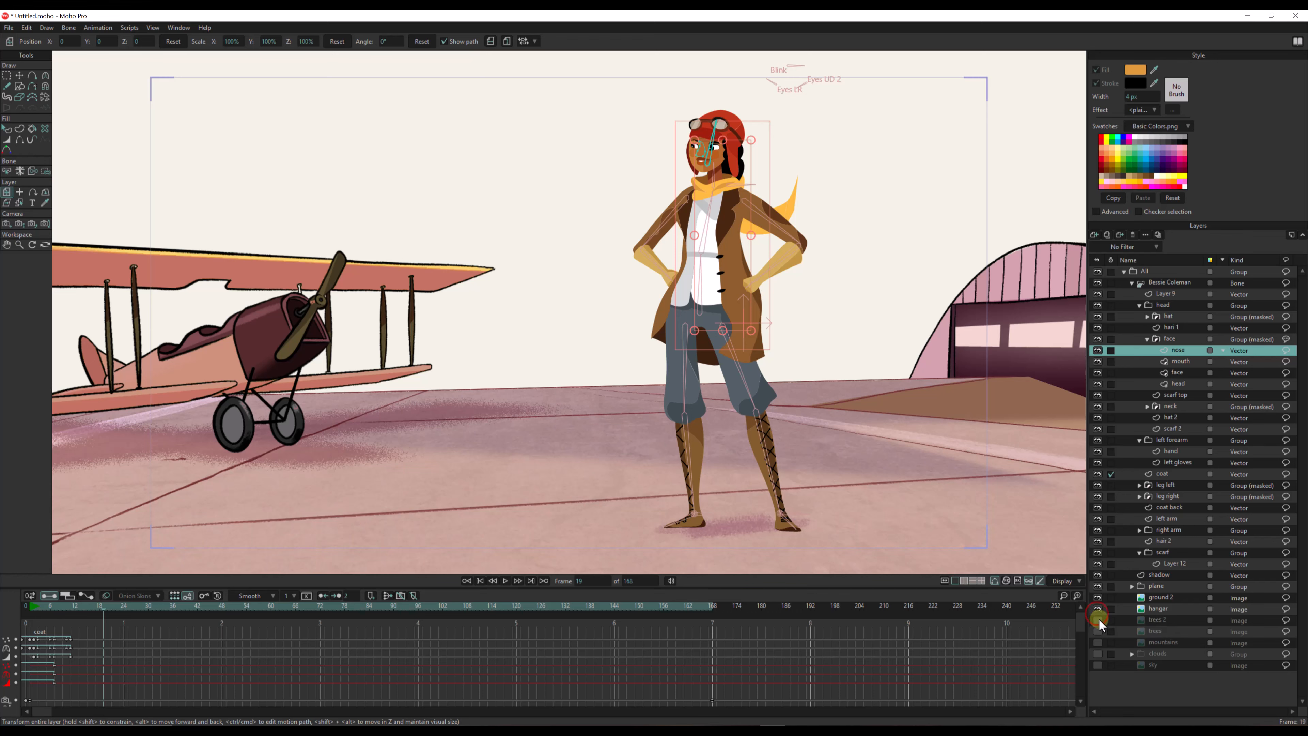
left_click(1099, 620)
left_click(1098, 631)
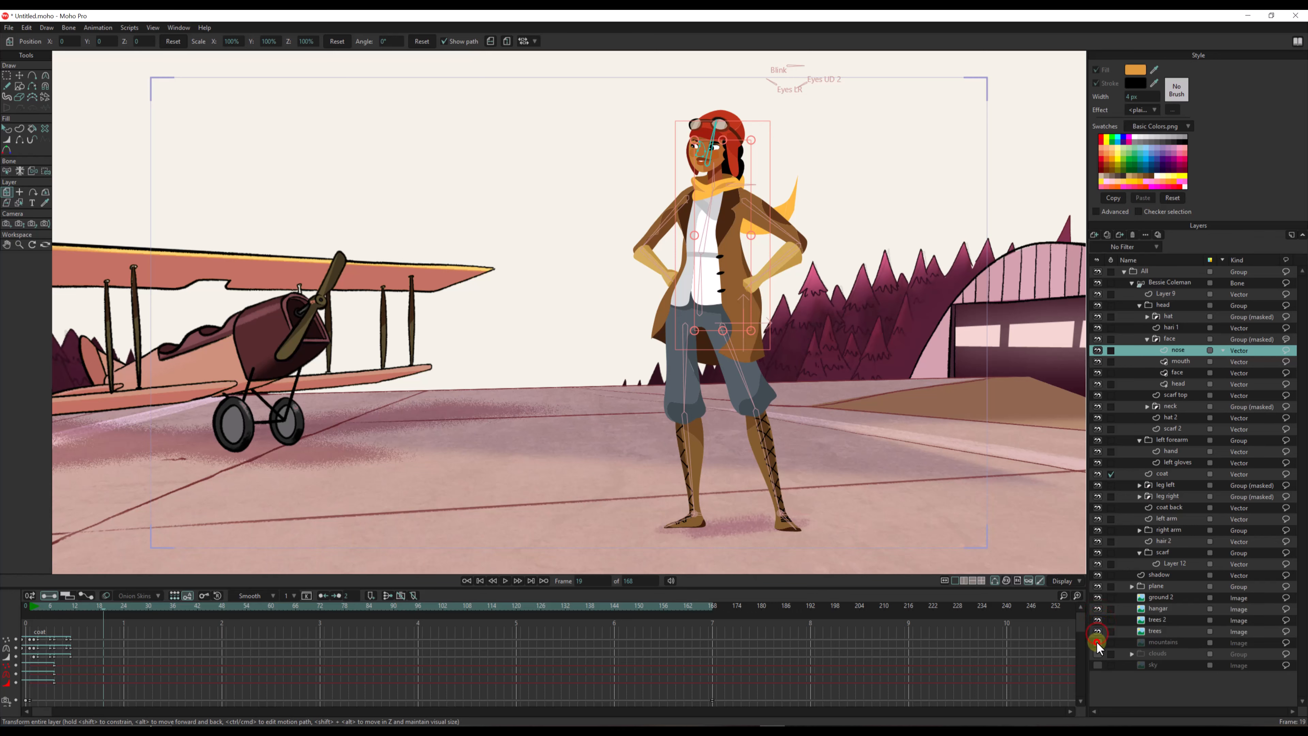
left_click(1098, 642)
left_click(1098, 655)
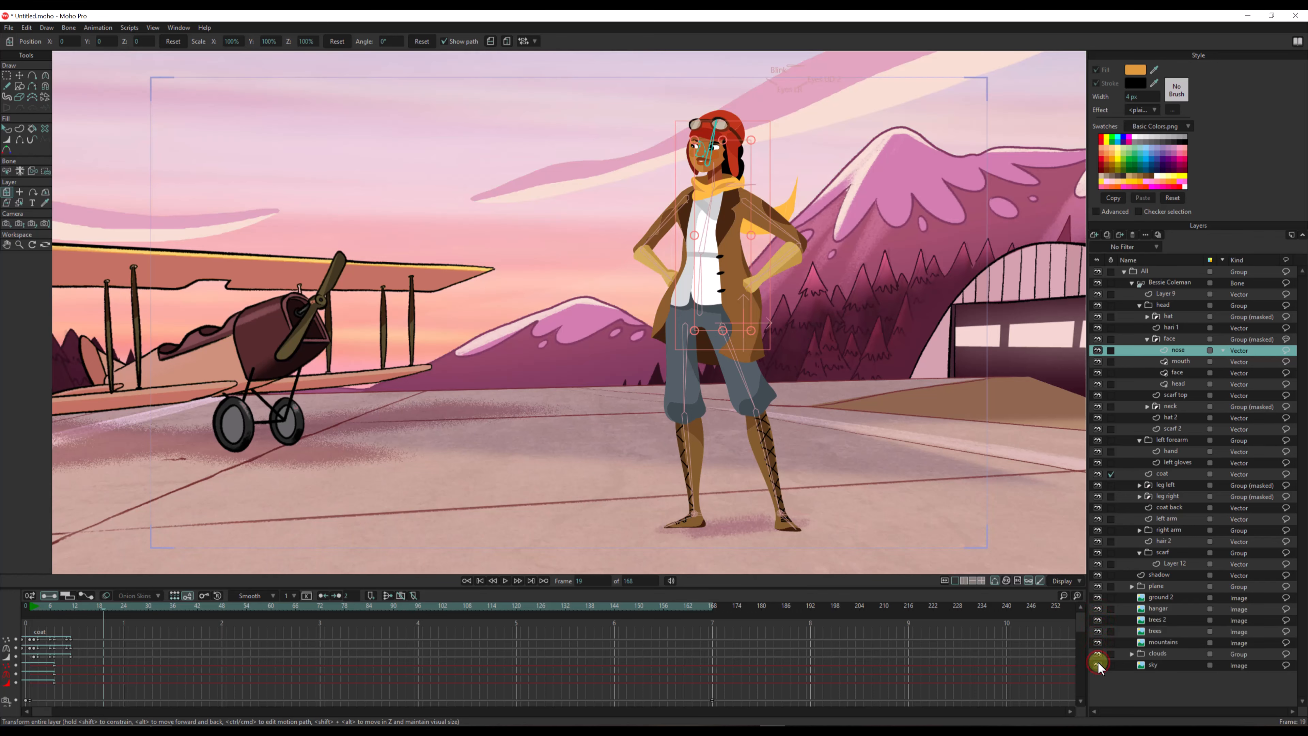
Expose the "bg" layer comp.
left_click(1159, 236)
mouse_move(1212, 282)
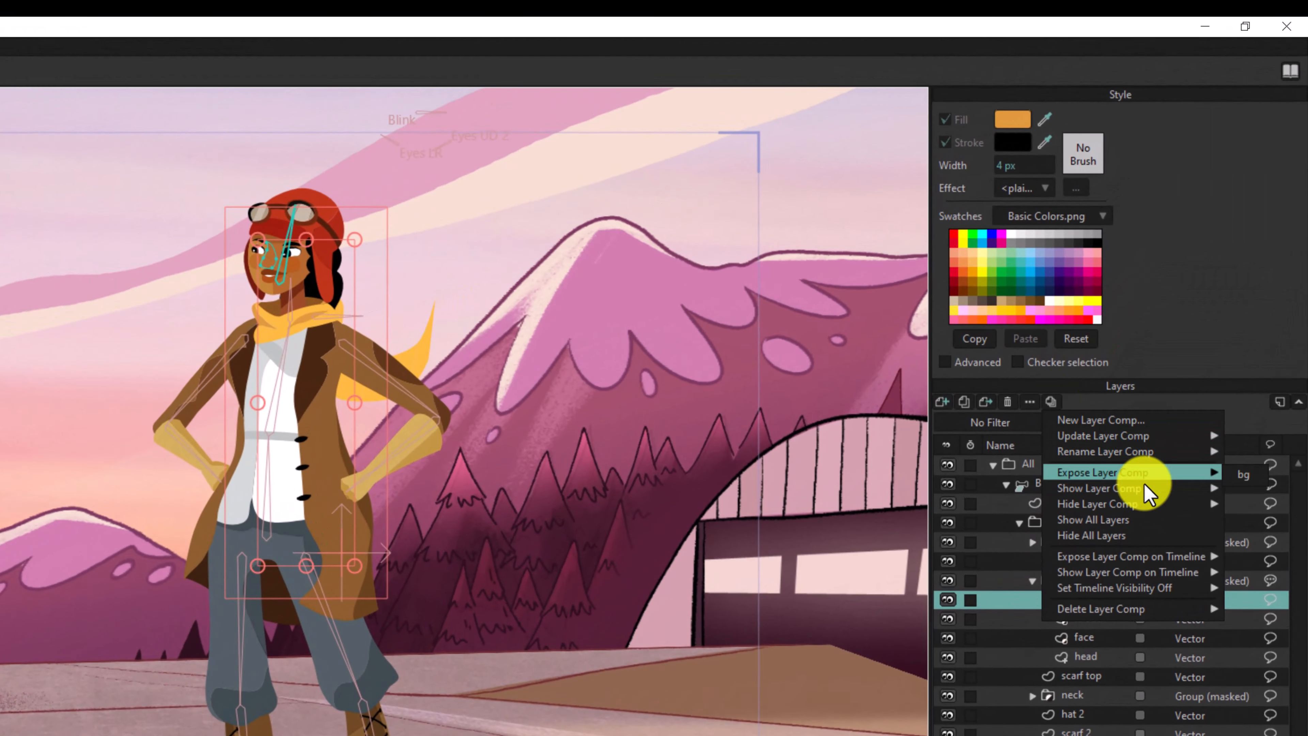
left_click(1242, 474)
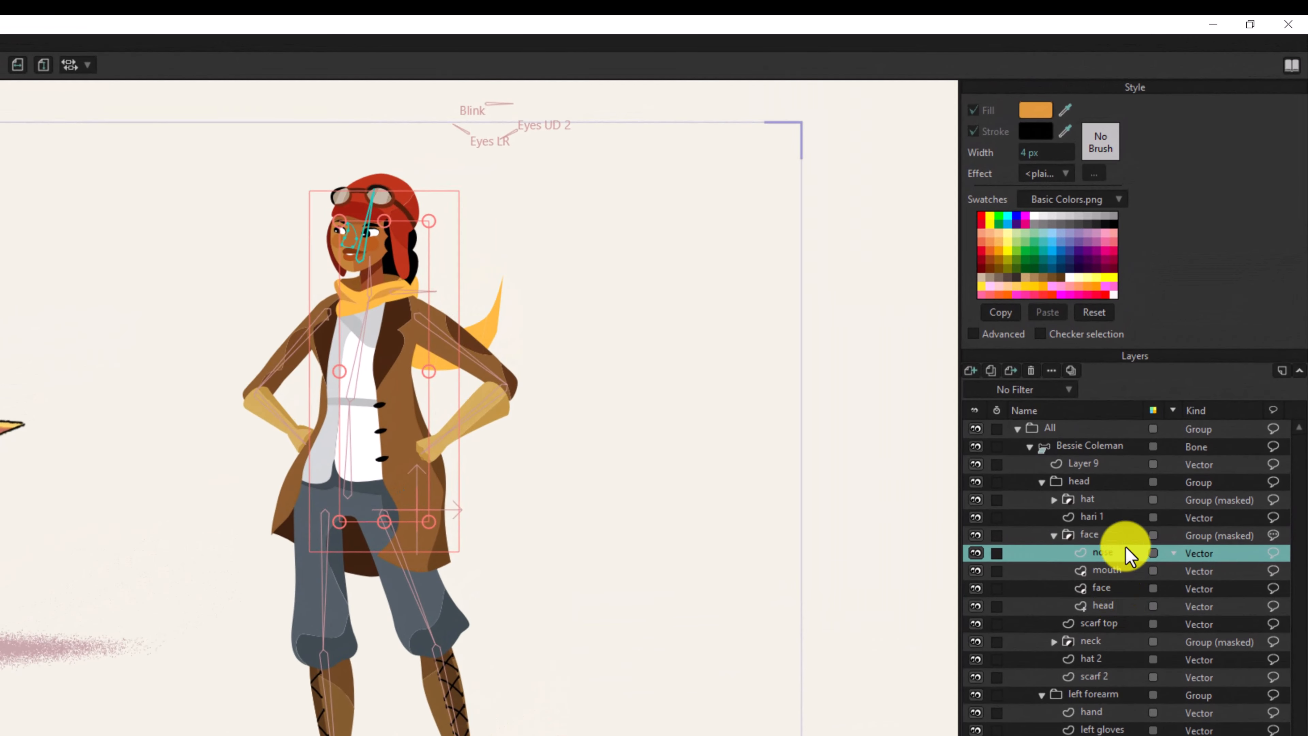
Examine the general Layer Settings of the Bessie Coleman bone layer beside the character, and close them without changes.
left_click(1131, 443)
double_click(1131, 443)
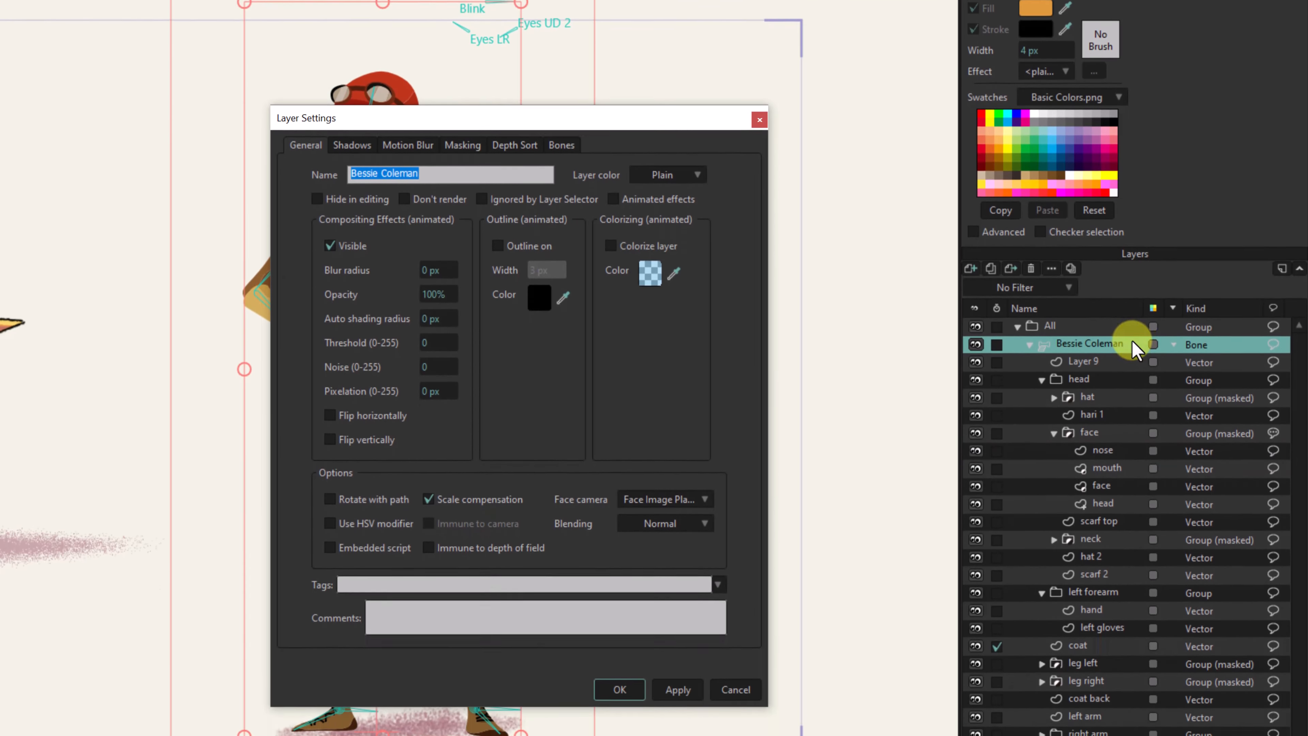
left_click_drag(552, 105, 855, 110)
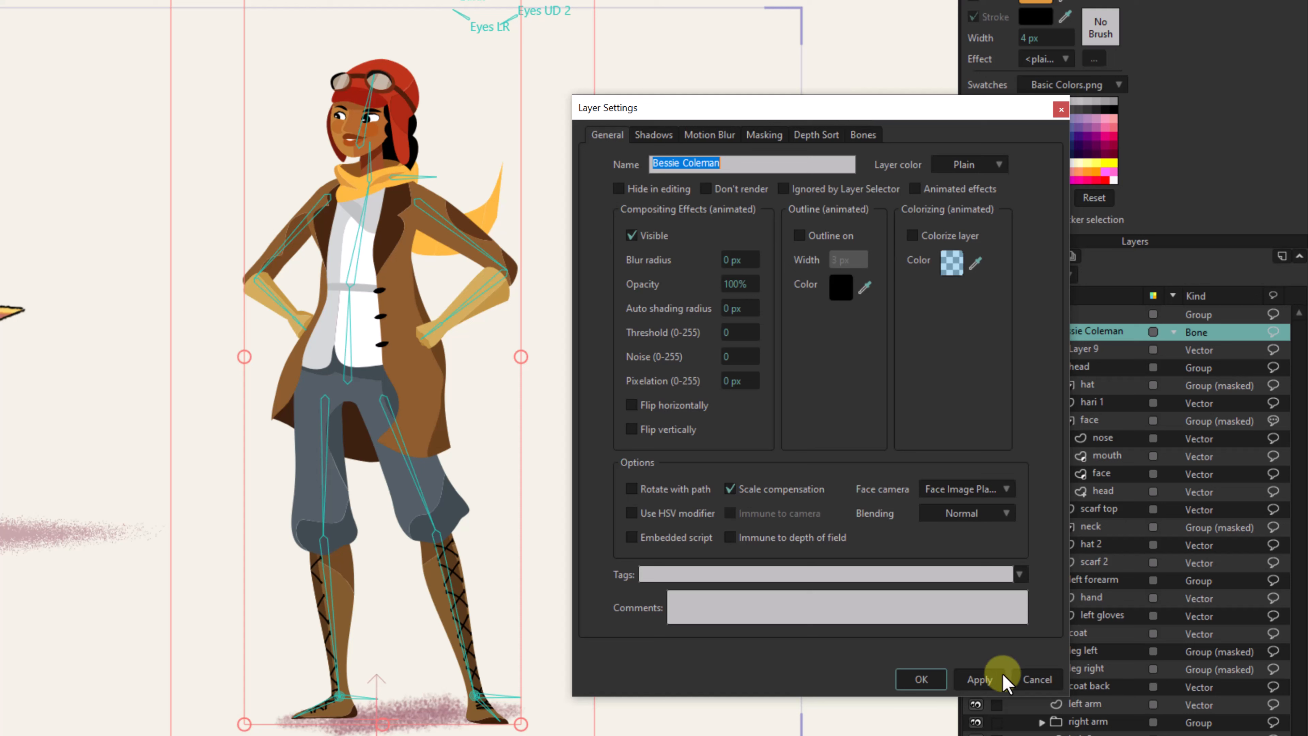
left_click(1030, 679)
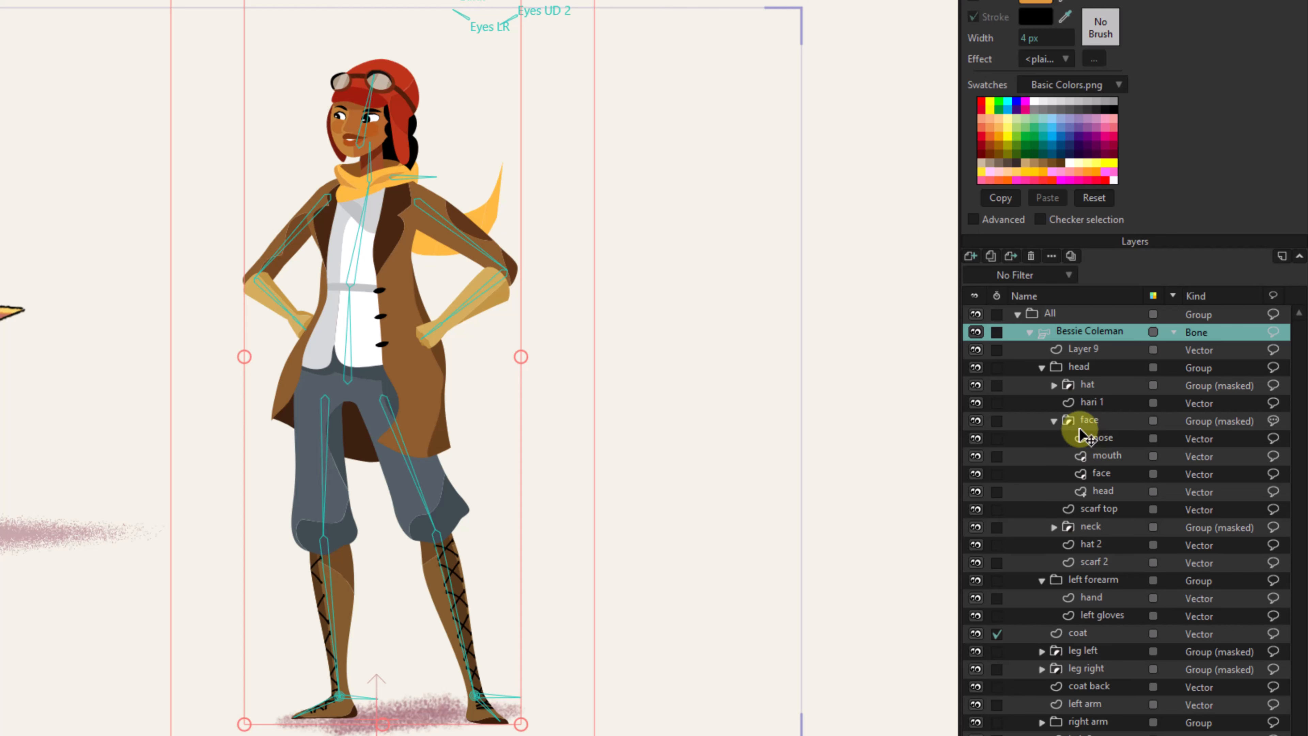
Hide the Bessie Coleman layer in the layer list, move the playhead to frame 18 and show the layer again.
left_click(976, 331)
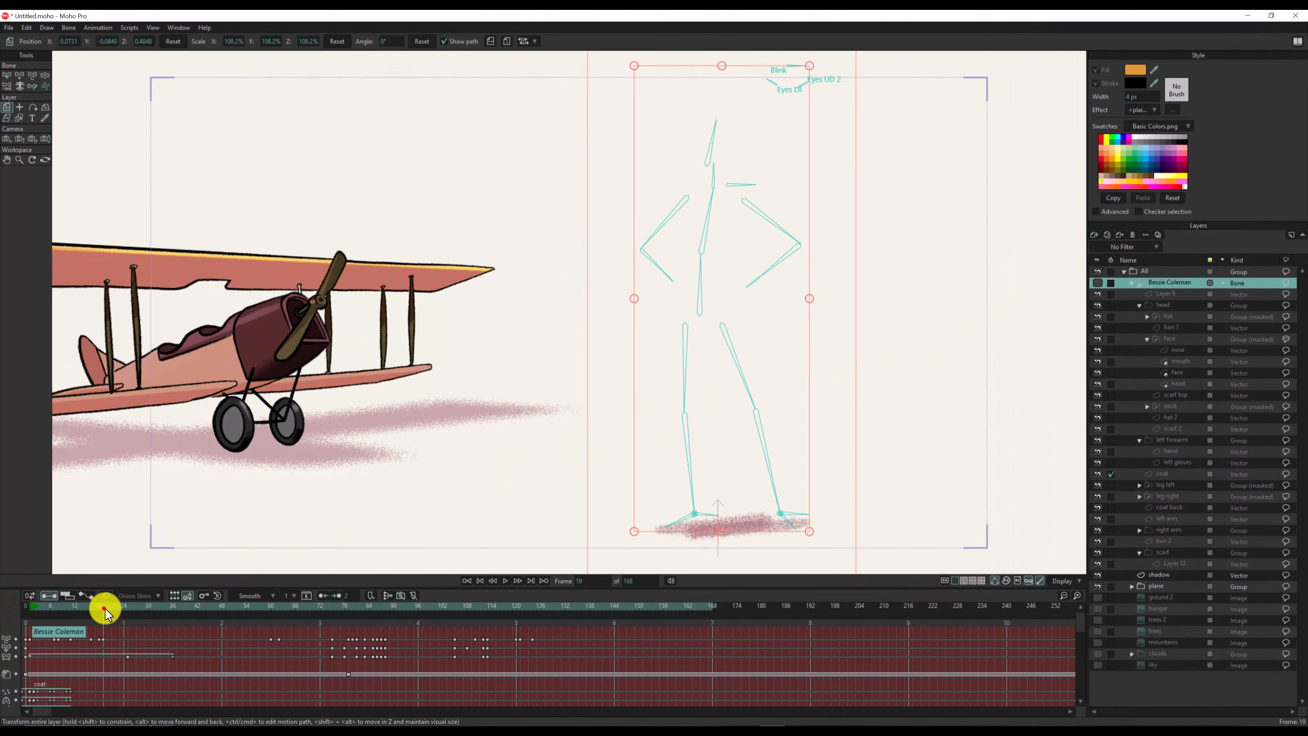
mouse_move(105, 609)
left_mouse_down()
mouse_move(131, 609)
mouse_move(100, 616)
left_mouse_up()
left_click(1098, 283)
Turn off the animated Visible setting of the Bessie Coleman layer at frame 18 in its Layer Settings and apply it.
double_click(1189, 283)
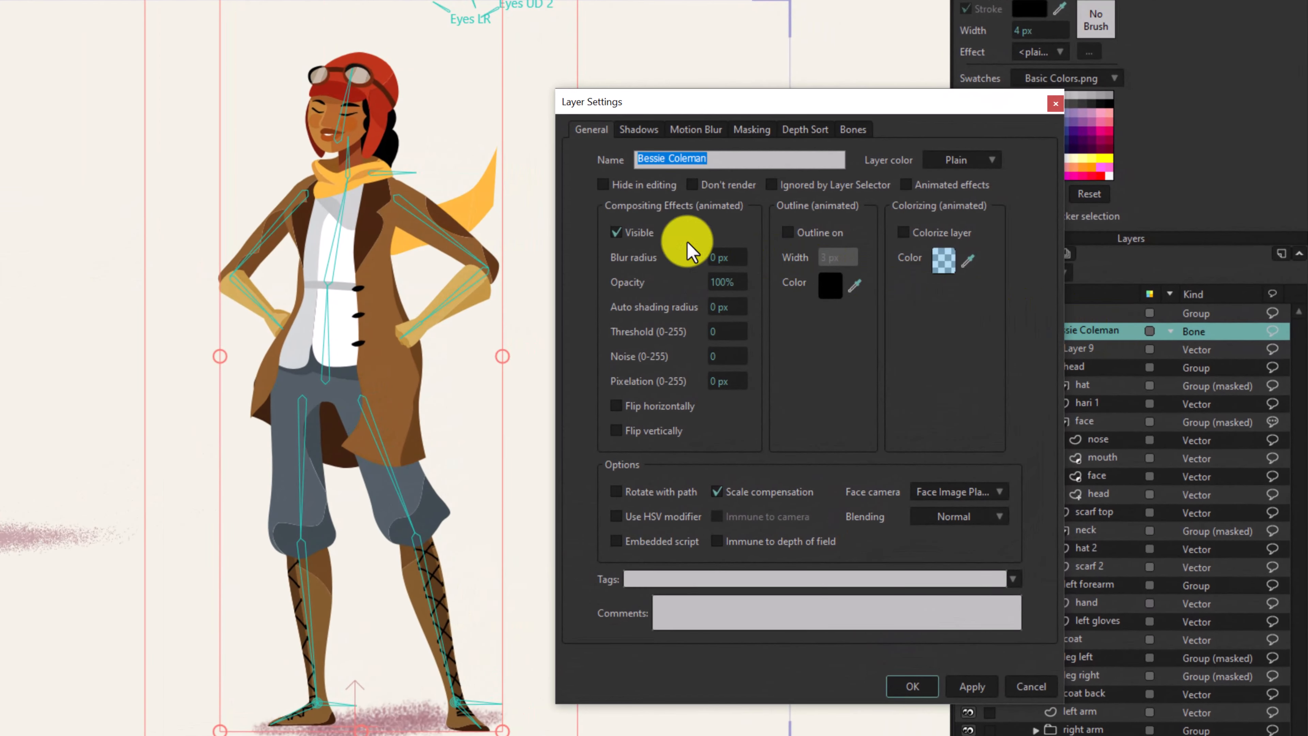
left_click(616, 233)
left_click(972, 687)
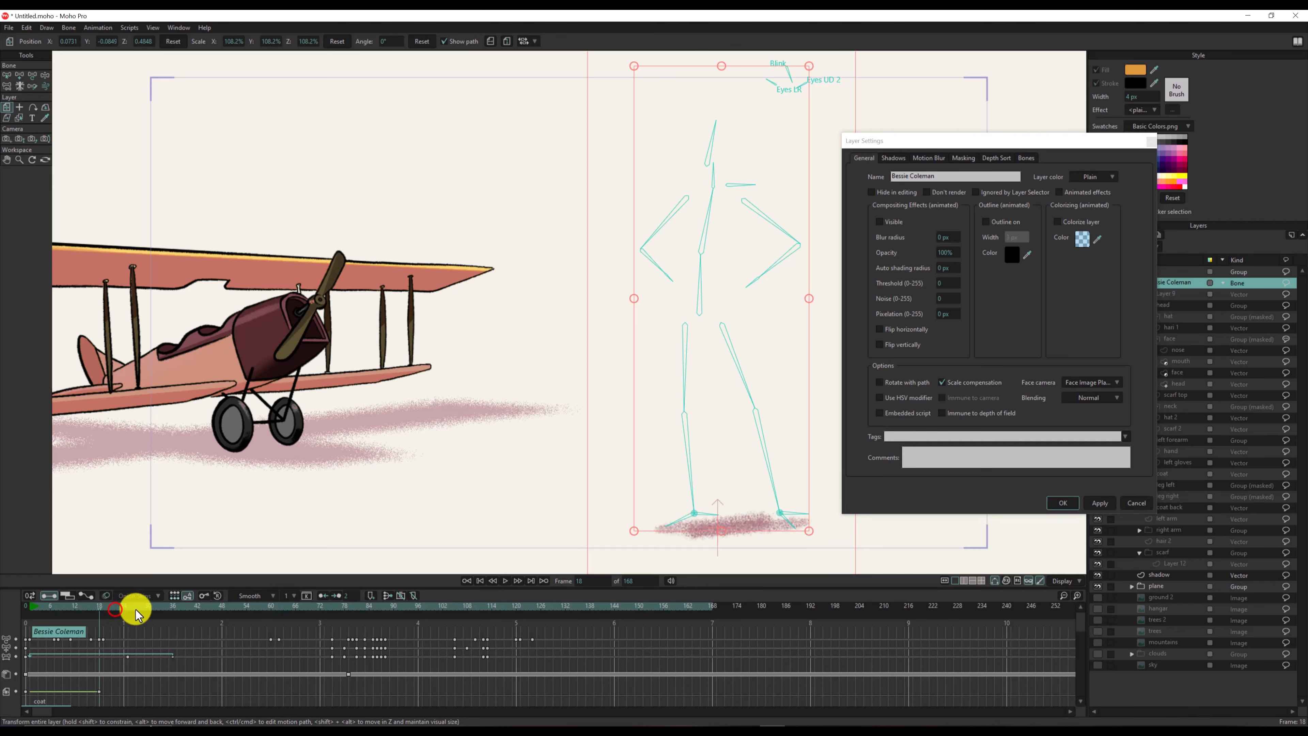
Move the playhead to frame 28, turn the Bessie Coleman layer's Visible setting on and apply it.
left_click_drag(116, 610, 140, 612)
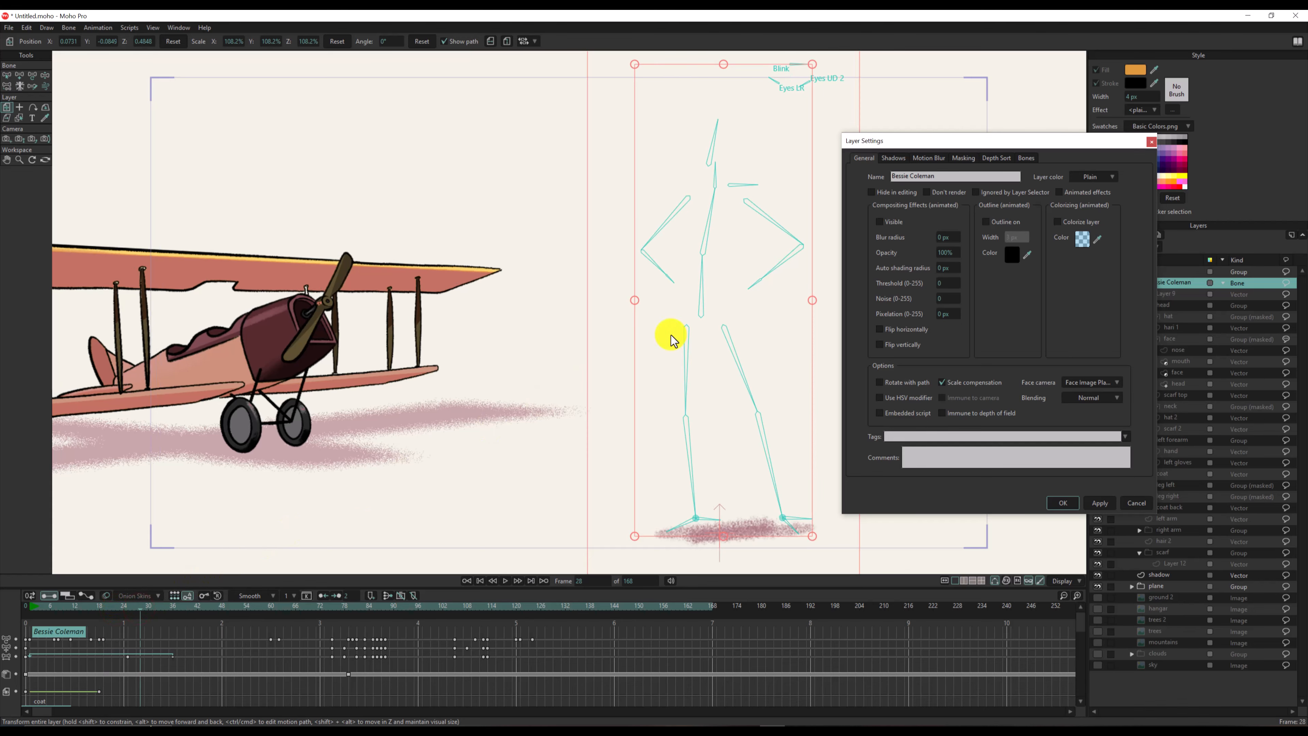
left_click(887, 222)
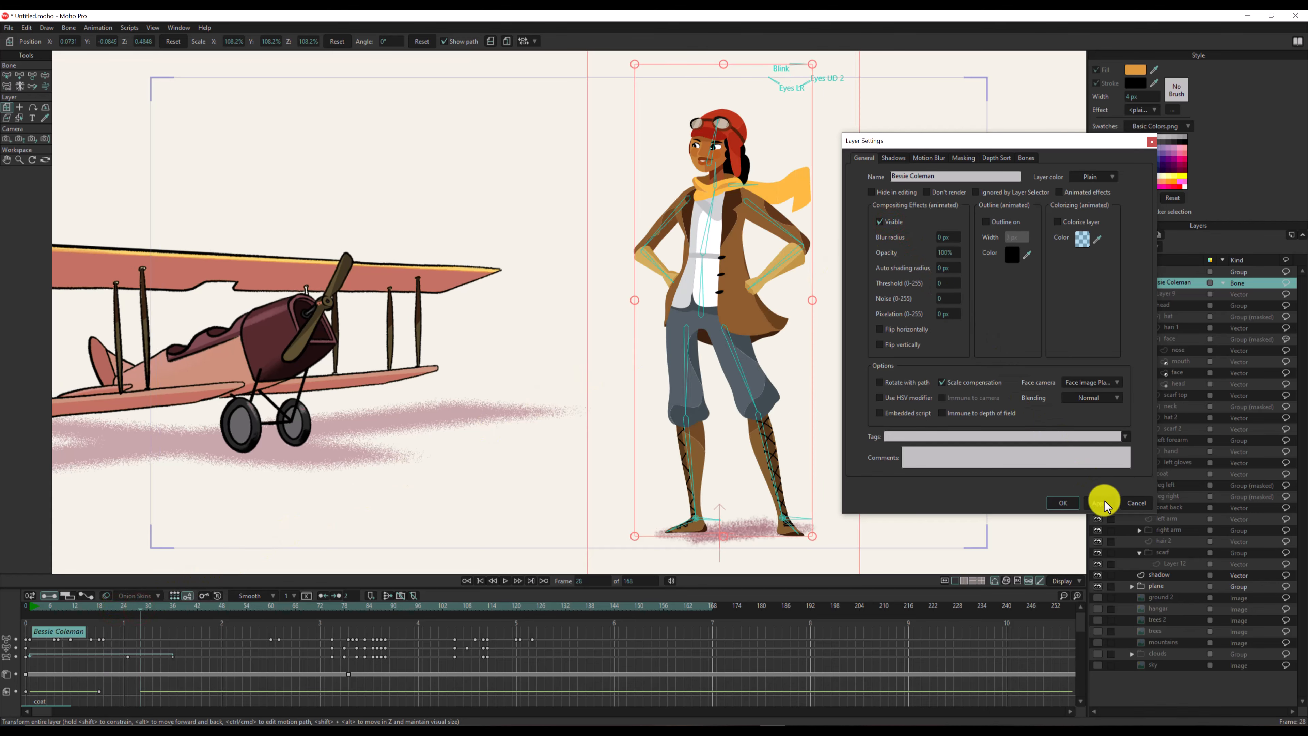
left_click(1105, 504)
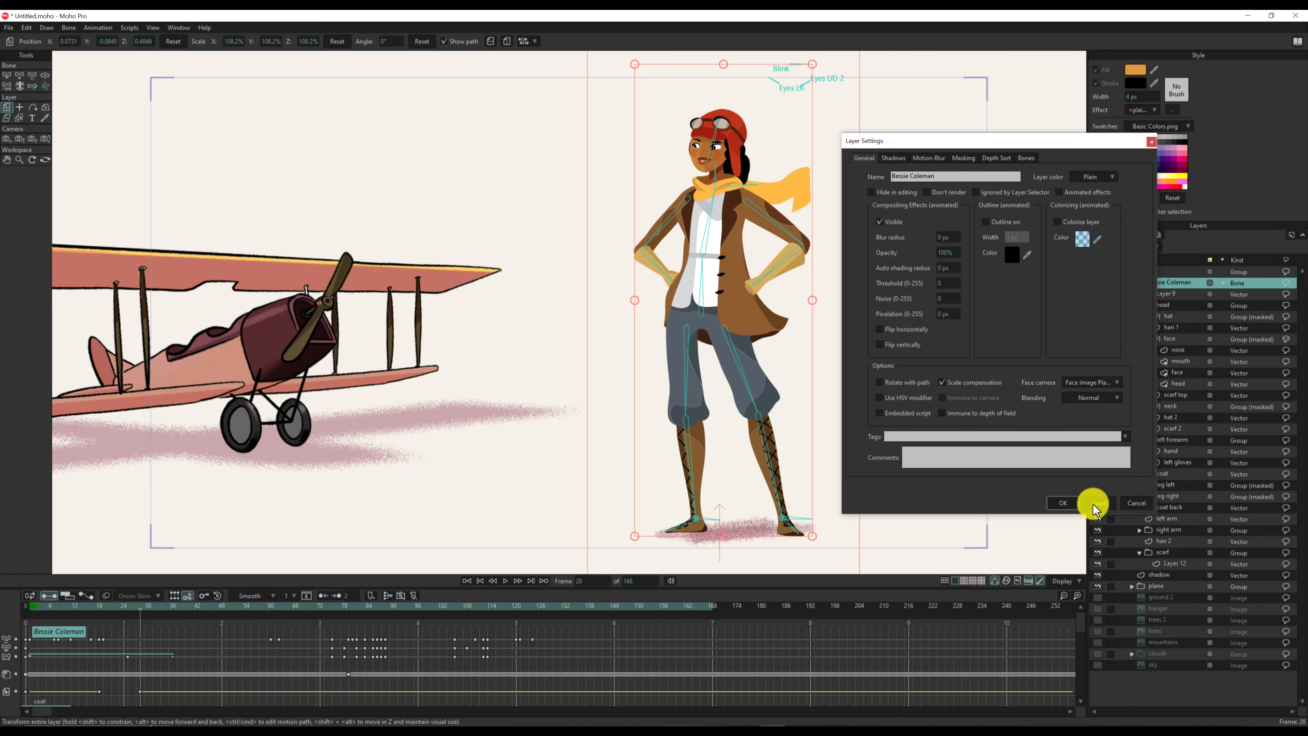
Check the layer's animated visibility at frames 24 and 18 and in the Sequencer, and close Layer Settings.
left_click(122, 608)
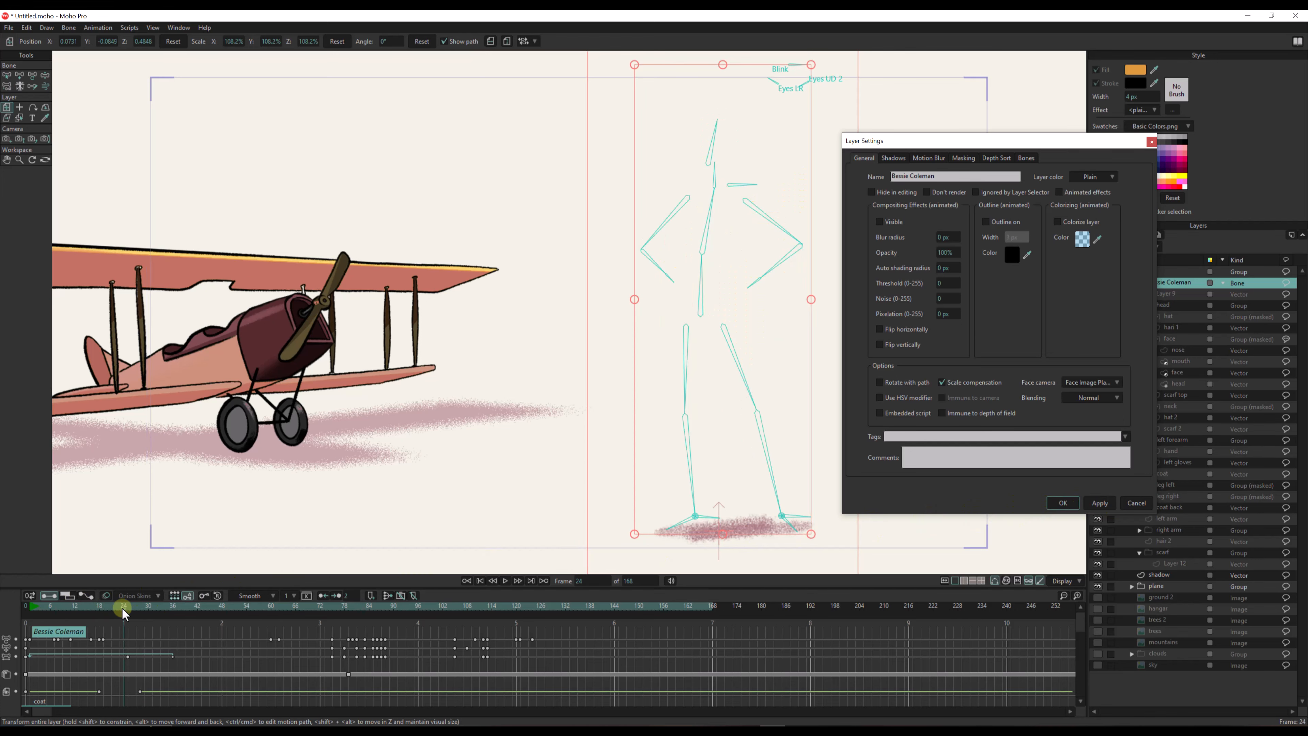
left_click(101, 608)
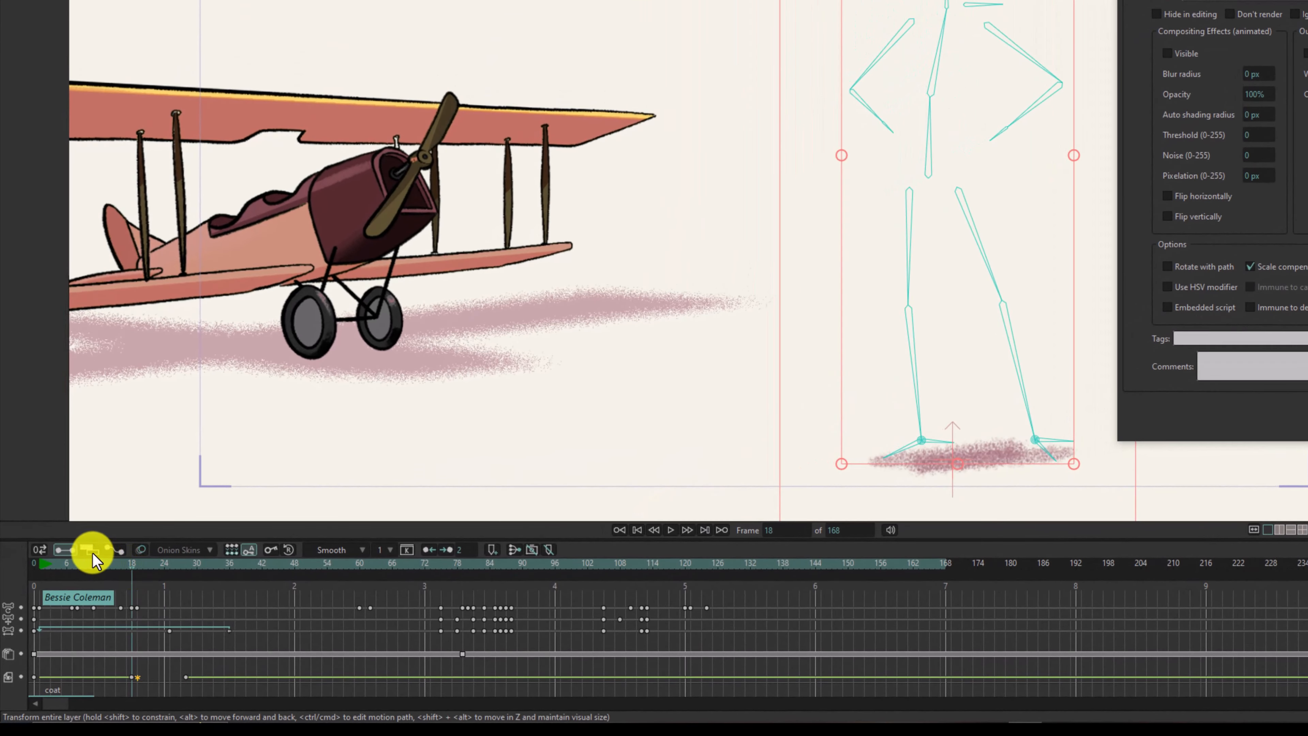
left_click(90, 551)
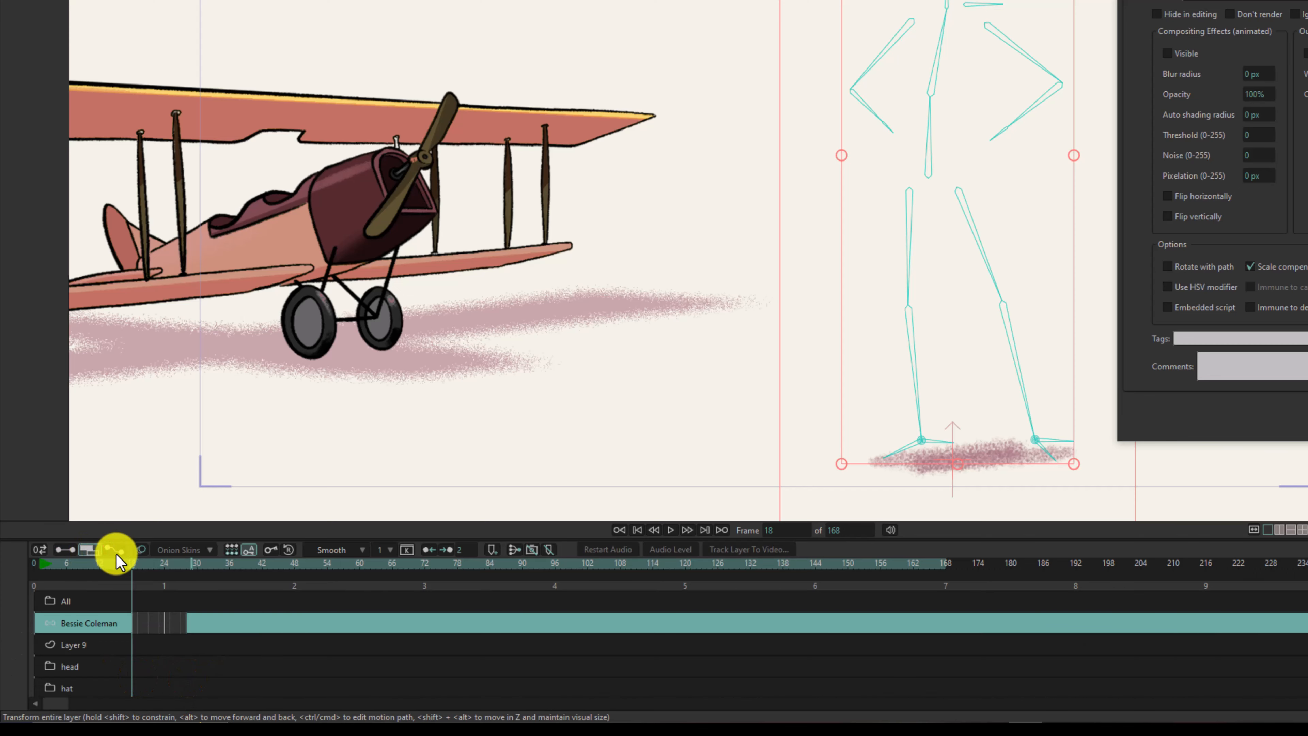
left_click_drag(210, 563, 233, 563)
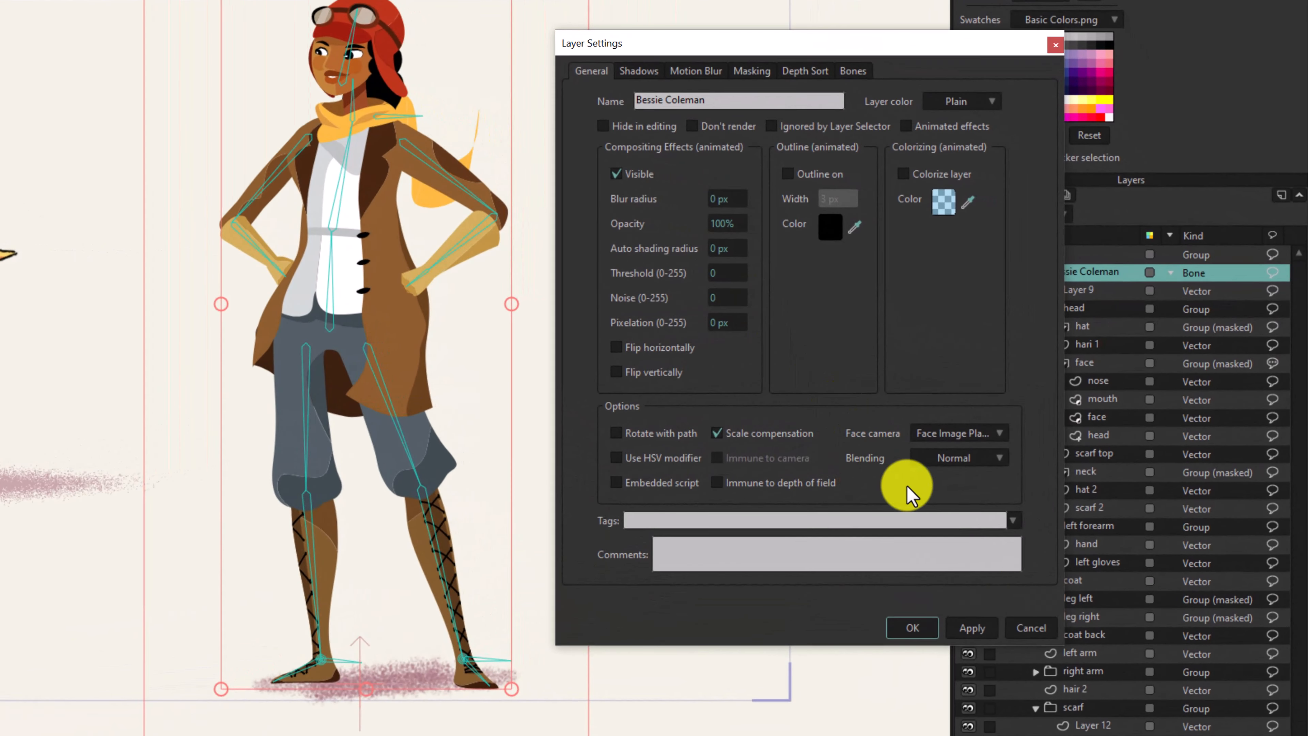
left_click(1135, 502)
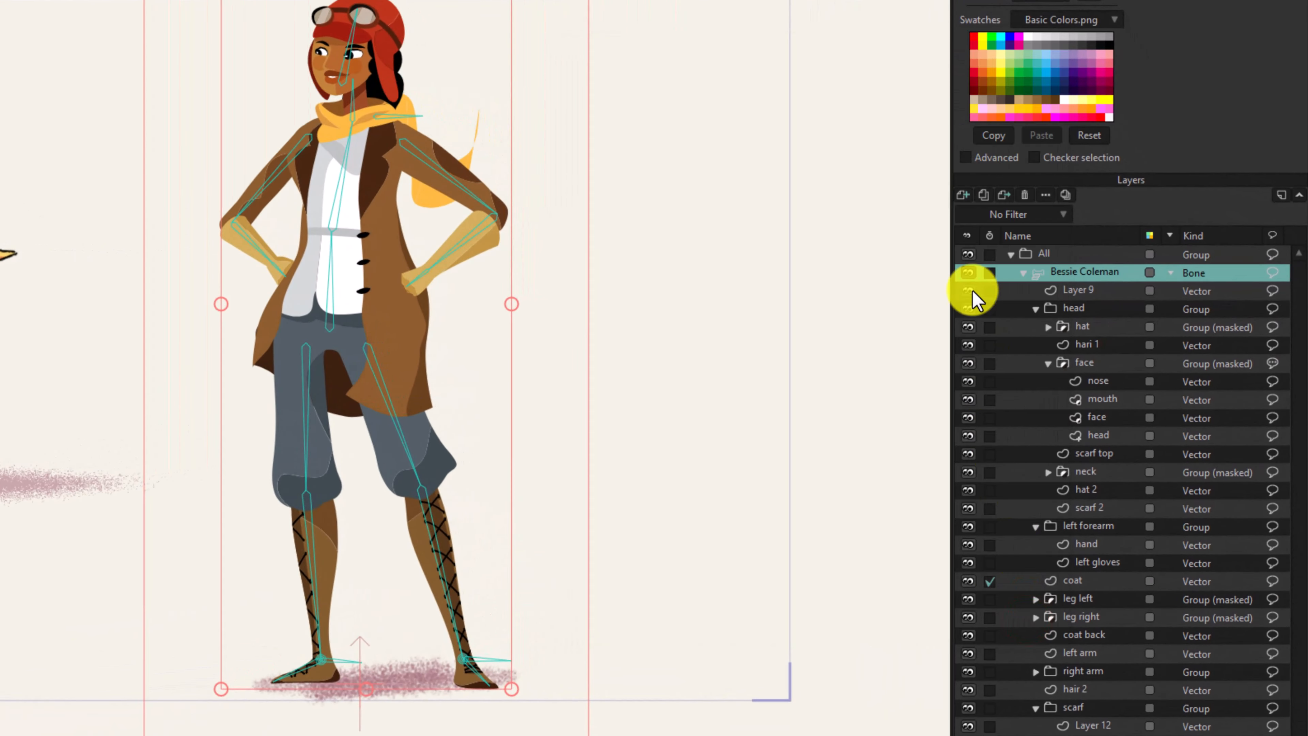